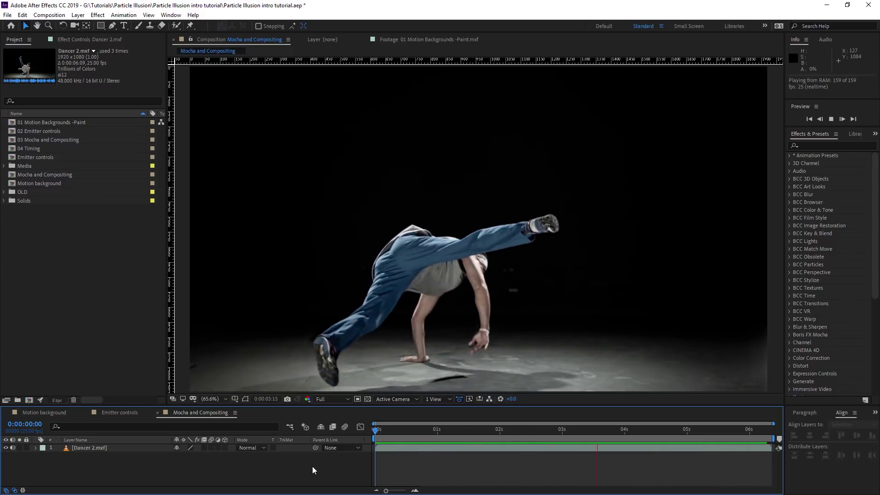
- Stop the dancer clip's playback and jump back to frame 0:00:00:00
left_click_drag(452, 438, 396, 433)
key("Home")
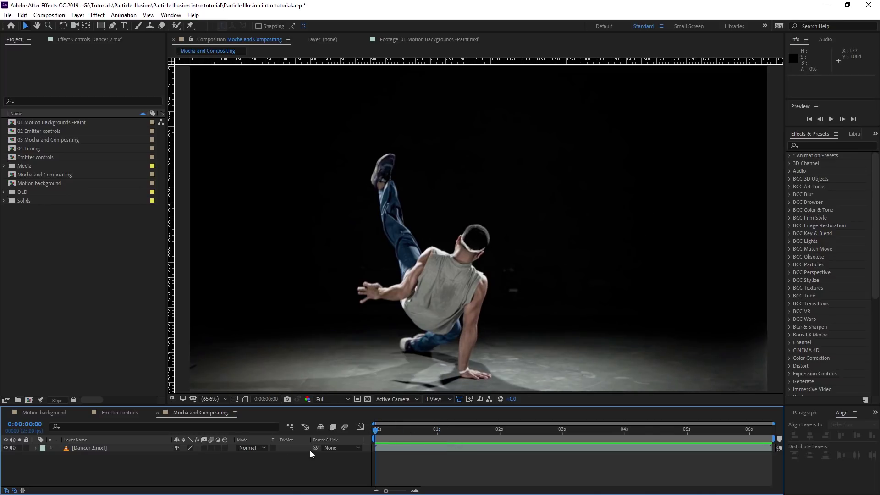
- Apply BCC Particle Illusion to Dancer 2.mxf and play a preview of the clip
left_click(100, 446)
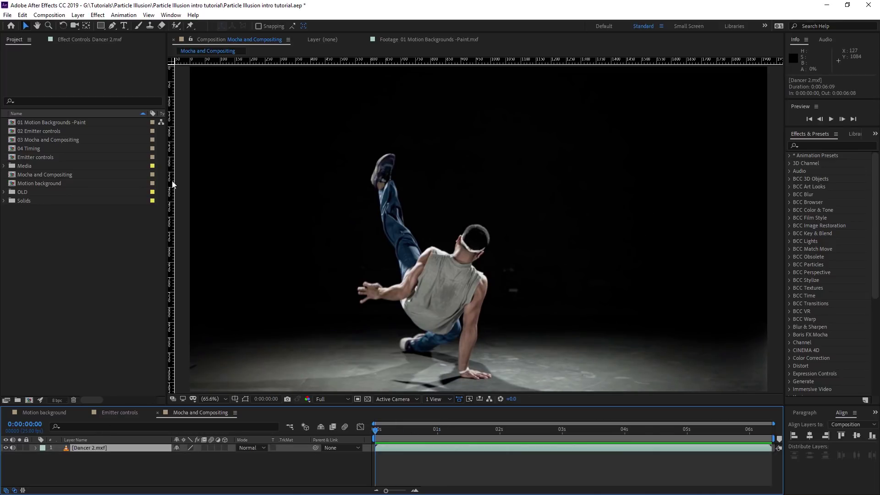
left_click(98, 14)
left_click(136, 37)
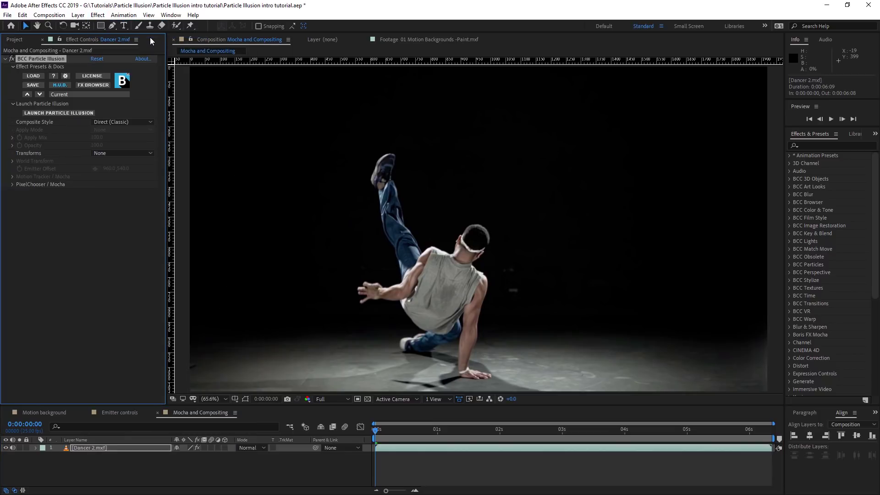
left_click(367, 429)
key("space")
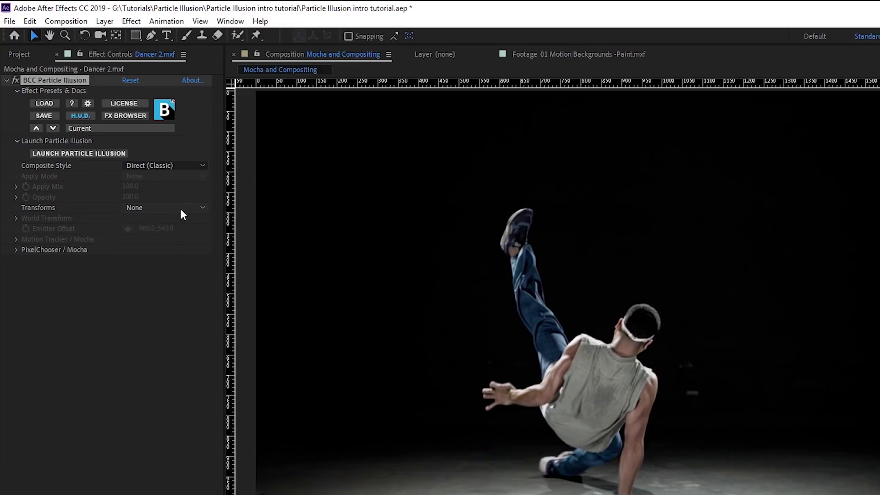
- Set Transforms to Emitter and launch the Mocha motion tracker from Motion Tracker / Mocha
left_click(133, 153)
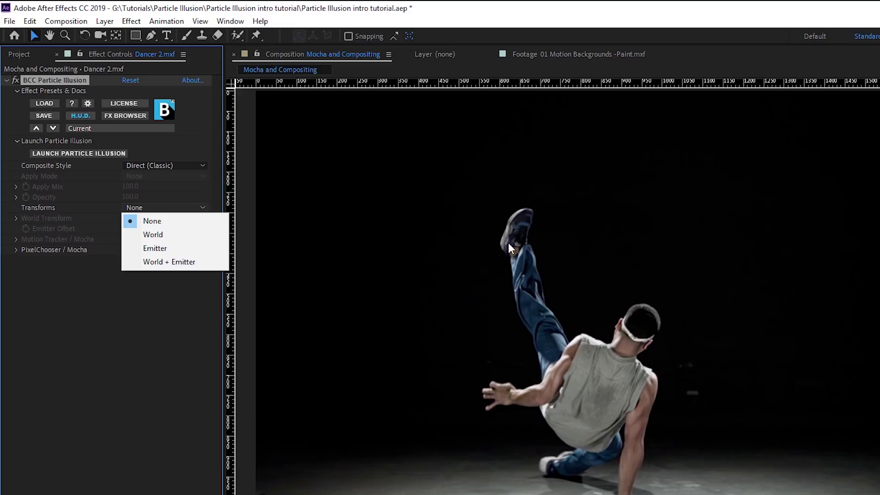
left_click(155, 248)
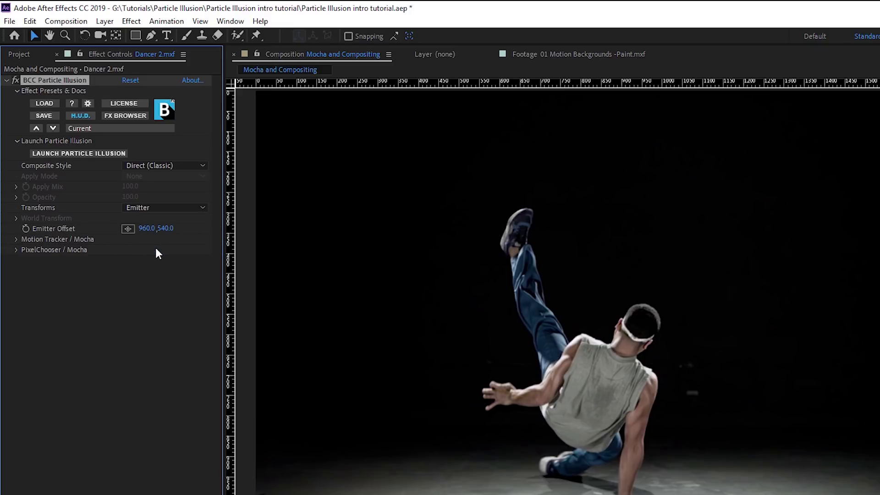
left_click(15, 240)
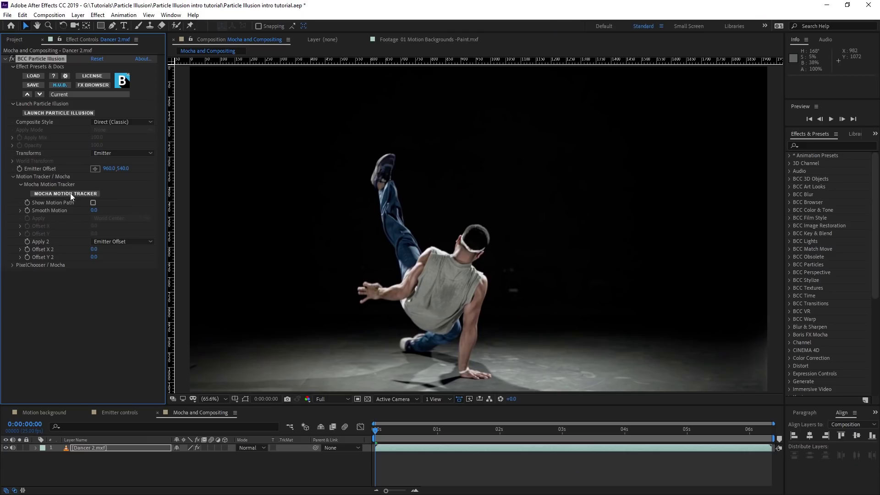
left_click(85, 262)
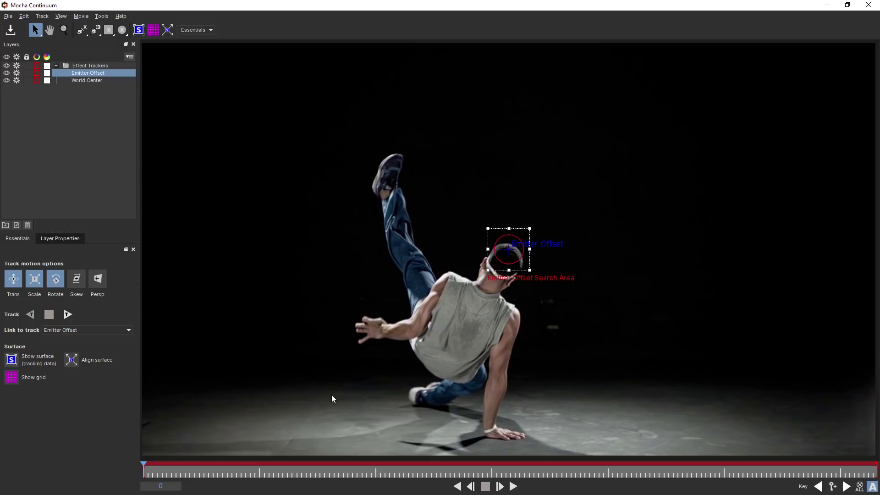
- Disable and hide the World Center tracker in Mocha's Layers panel
left_click(17, 80)
left_click(7, 80)
- Place the Emitter Offset search area on the shoe and track forward, position only
left_click_drag(523, 231, 401, 164)
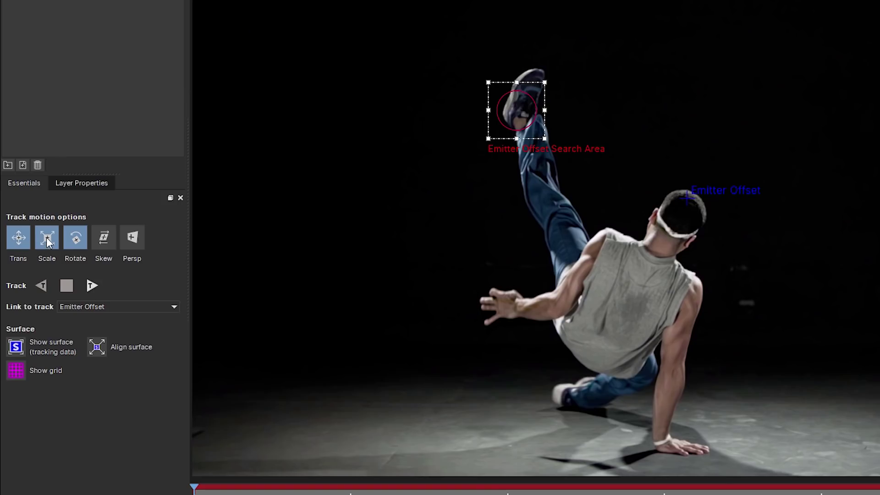
left_click(48, 241)
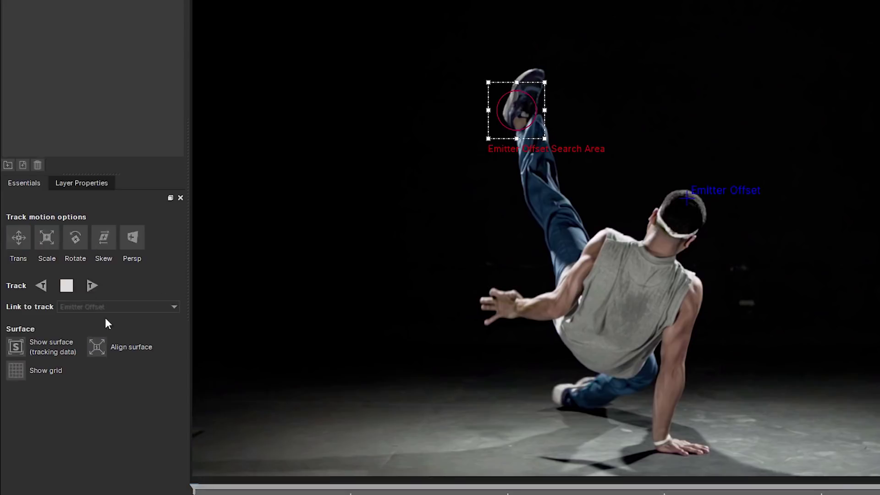
left_click(92, 286)
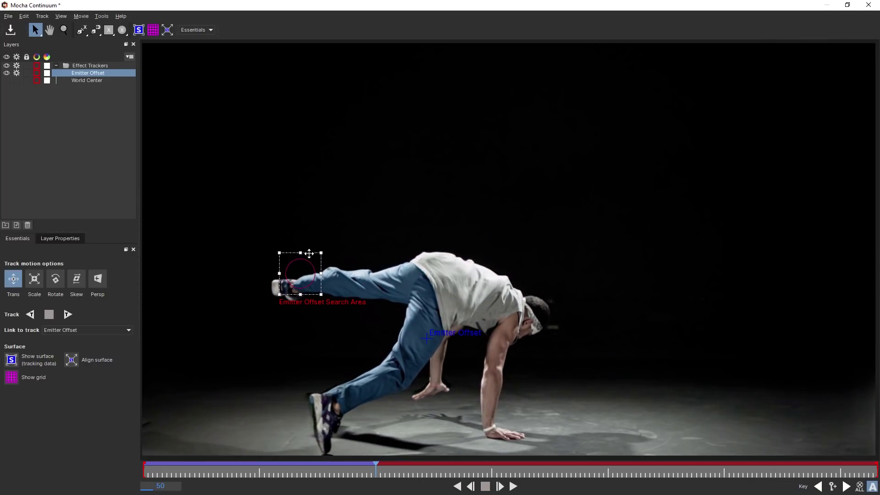
- Re-centre the search area on the foot between passes, tracking forward to frame 158
left_click_drag(312, 257, 293, 284)
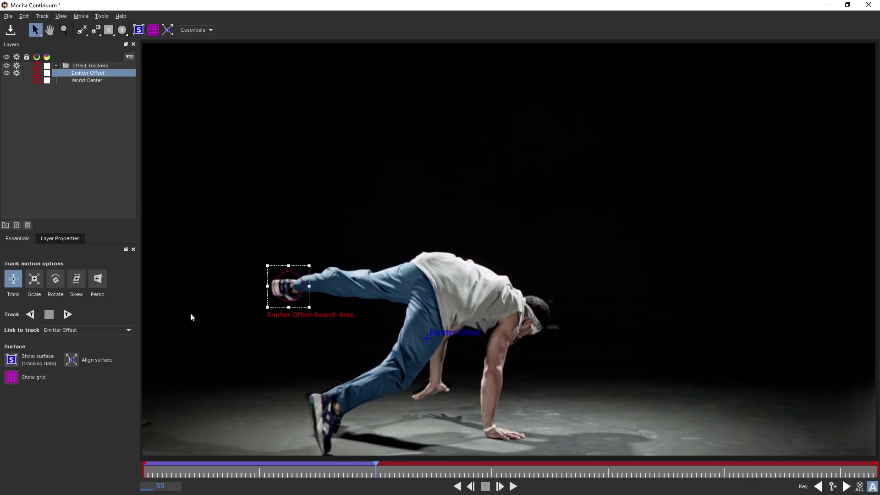
left_click(68, 314)
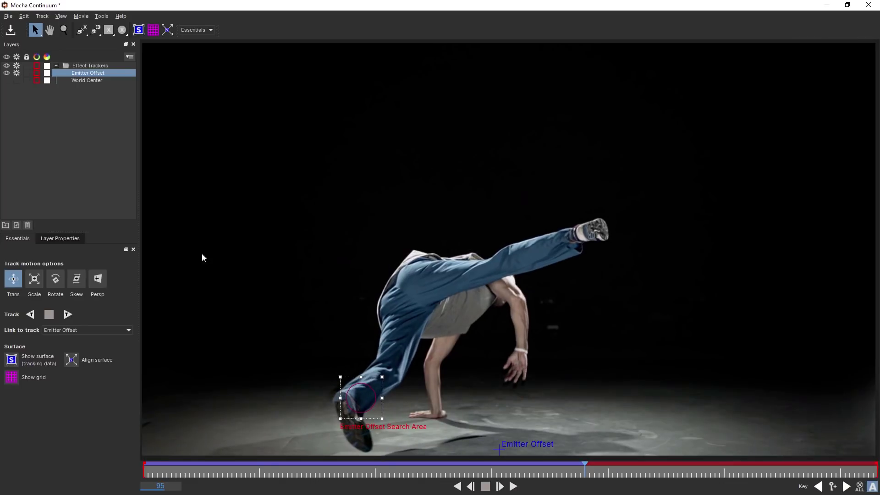
left_click_drag(372, 383, 360, 383)
left_click(68, 314)
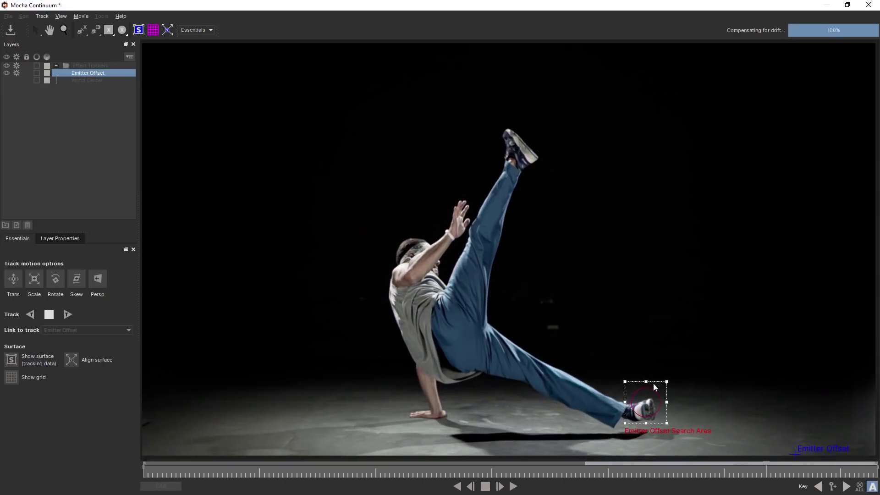
left_click_drag(667, 368, 651, 378)
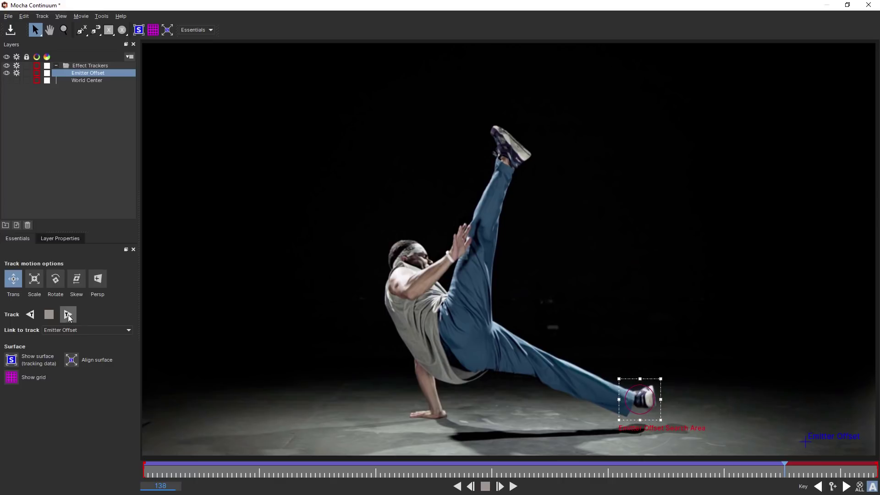
left_click(67, 314)
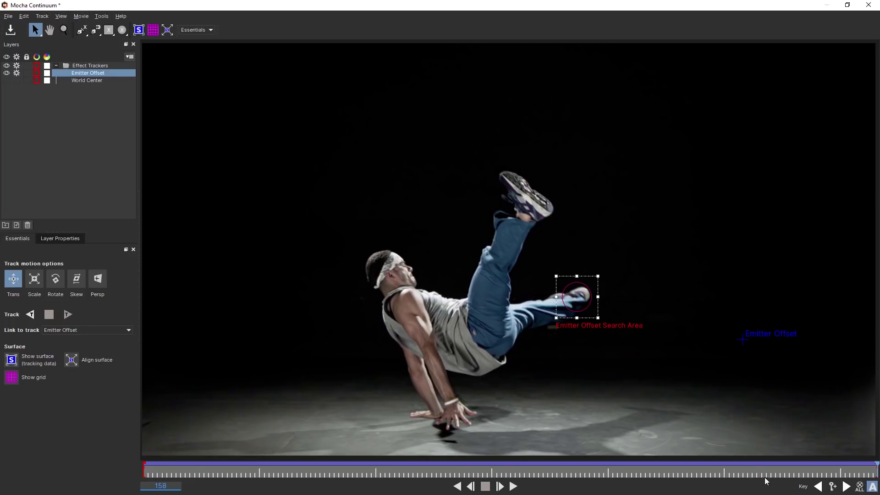
- Track the foot backward, then replay the Emitter Offset track from frame 0
left_click(462, 487)
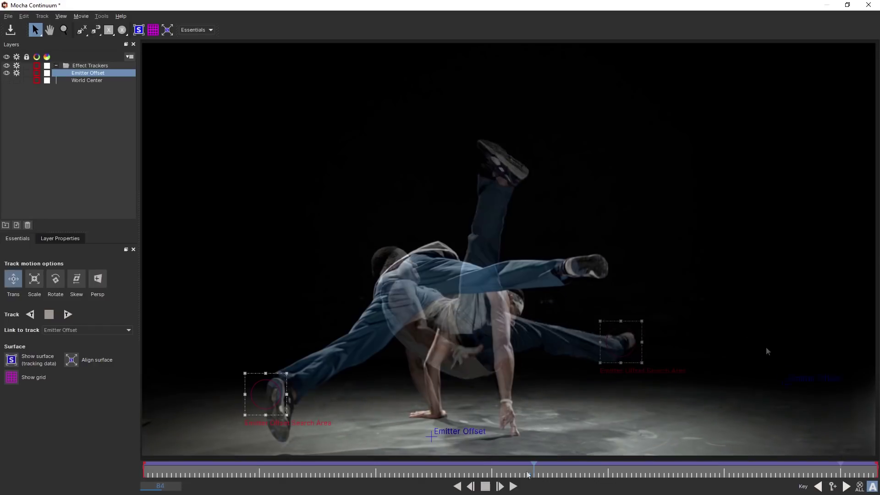
left_click_drag(527, 474, 144, 462)
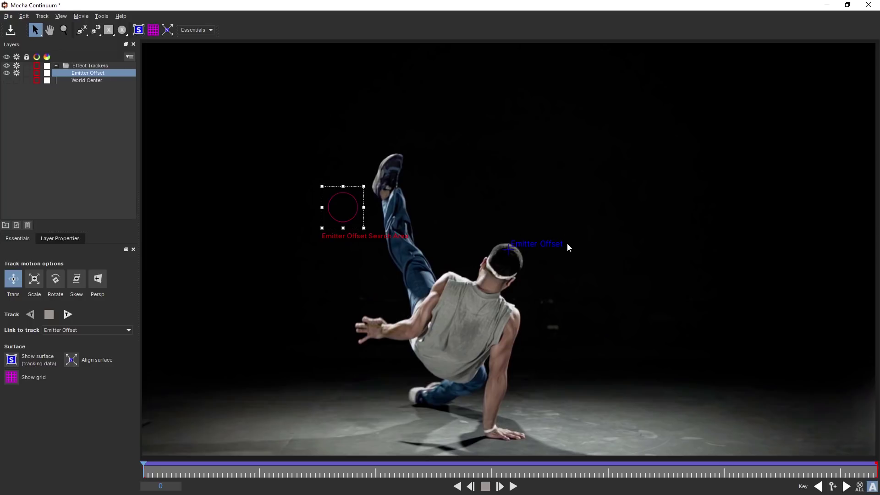
left_click(512, 487)
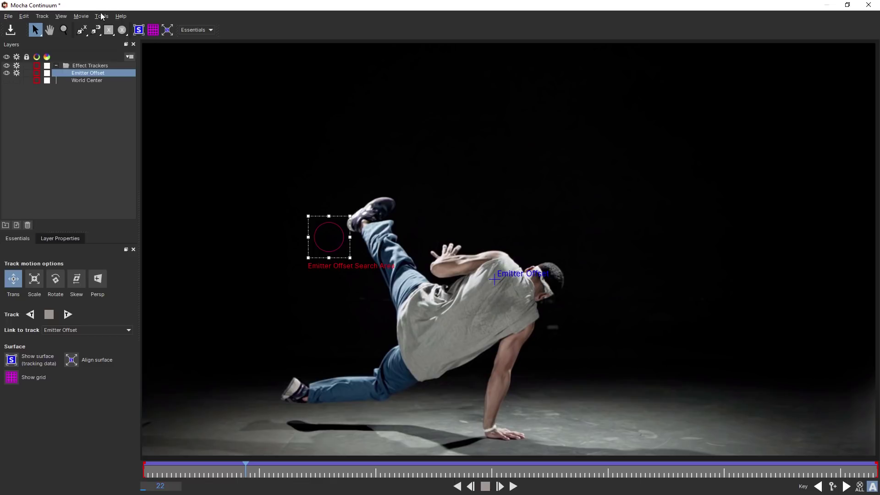
left_click(8, 16)
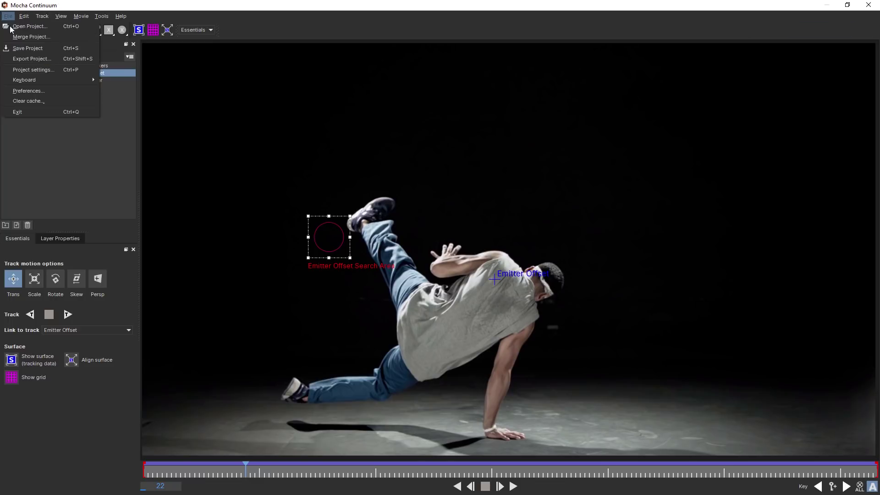
- Exit Mocha, scrub the timeline to check the pose, and launch Particle Illusion
left_click(45, 112)
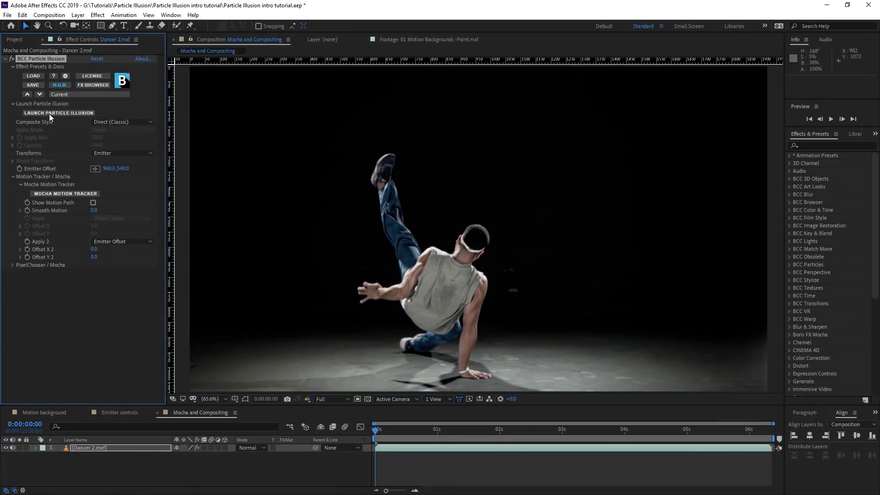
left_click_drag(437, 435, 229, 457)
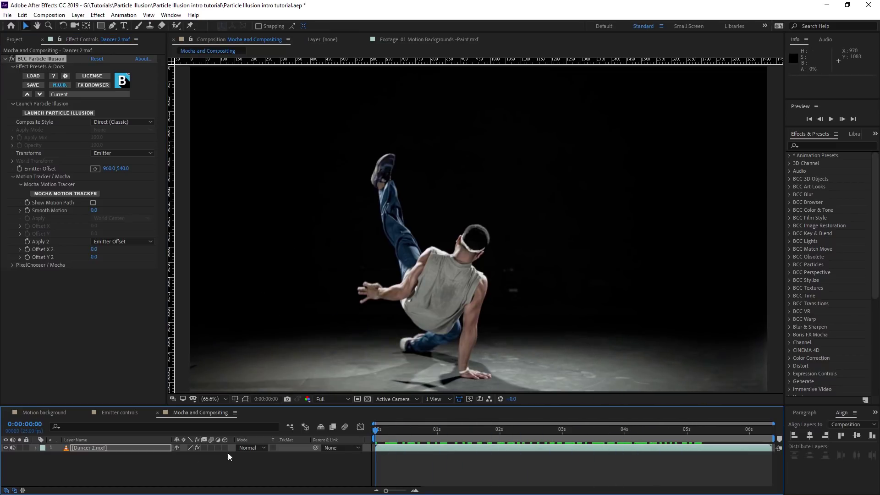
left_click(88, 114)
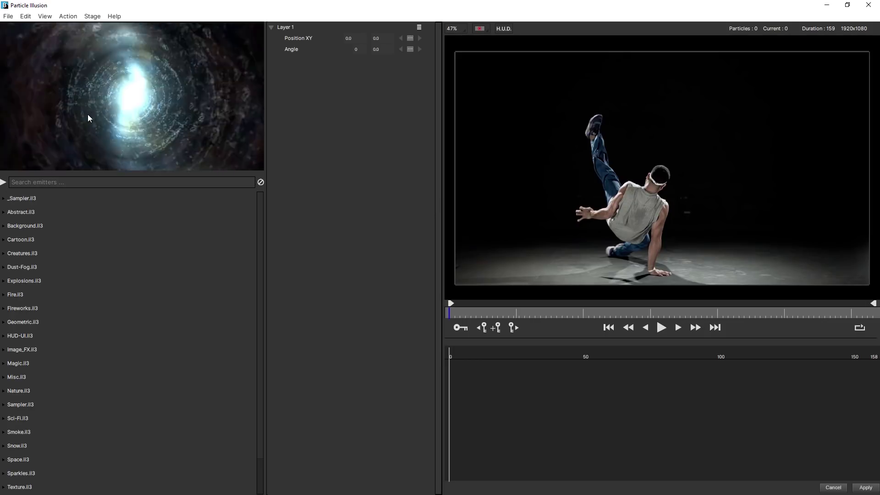
- Search emitters for 'trail', preview super sparkle trail 02 and New Meteor Trail 01, then pick DNA trails
left_click(52, 183)
type("tyr")
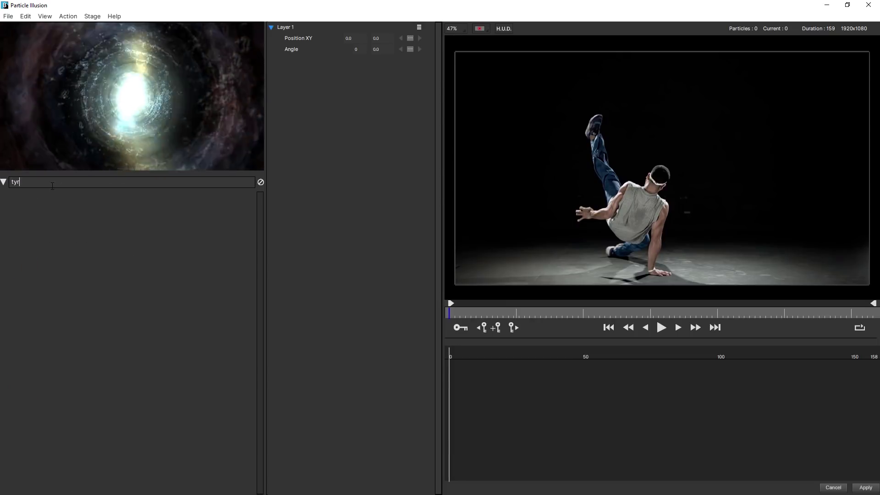
key("BackSpace")
key("BackSpace")
key("BackSpace")
type("trail")
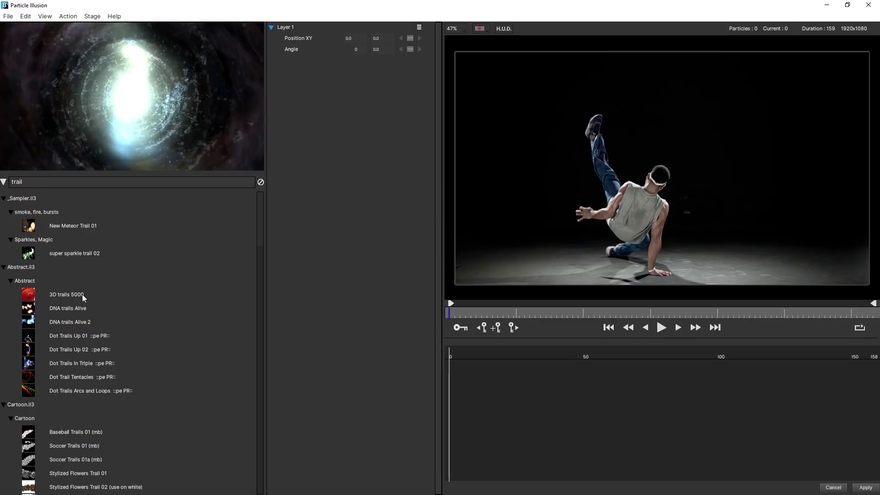
left_click(70, 253)
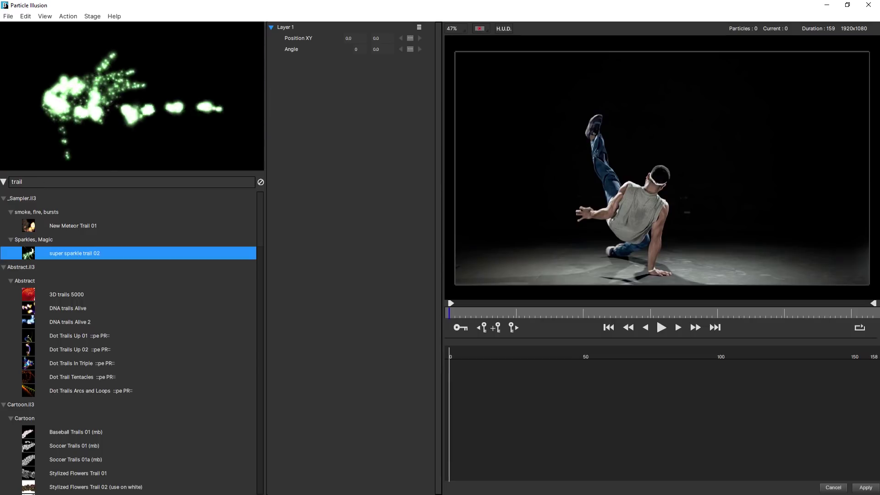
left_click(117, 226)
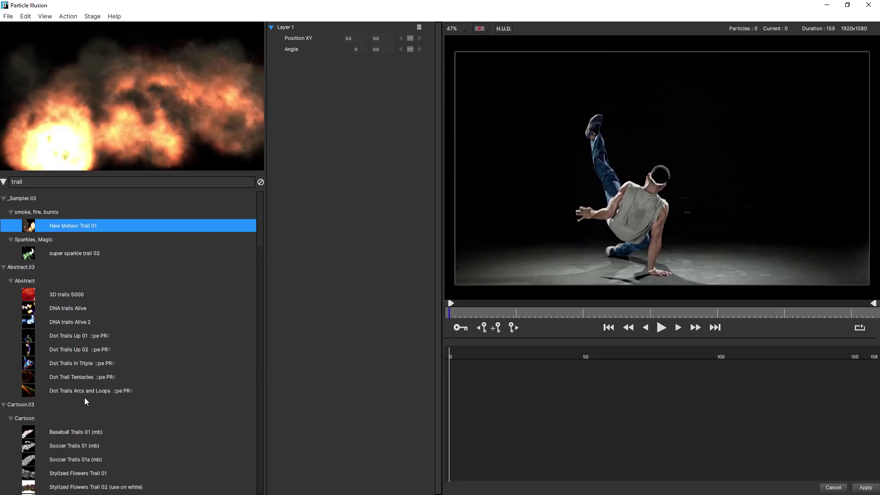
scroll(84, 402, "down", 10)
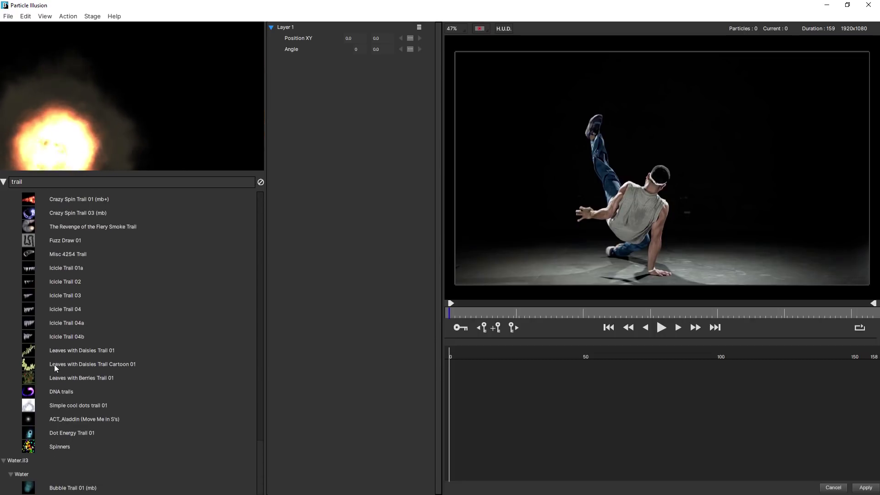
left_click(62, 391)
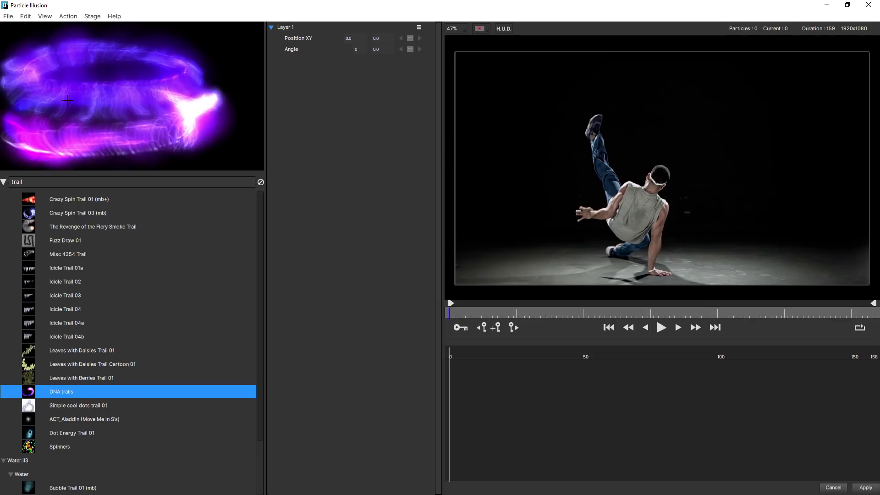
- Place DNA trails on the raised foot, set Life 79.8 and Spin 139, and apply
left_click(589, 134)
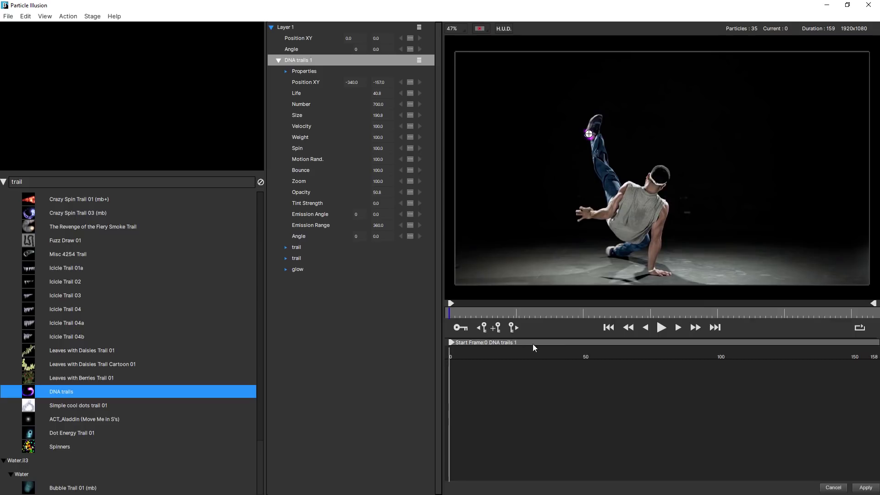
key("space")
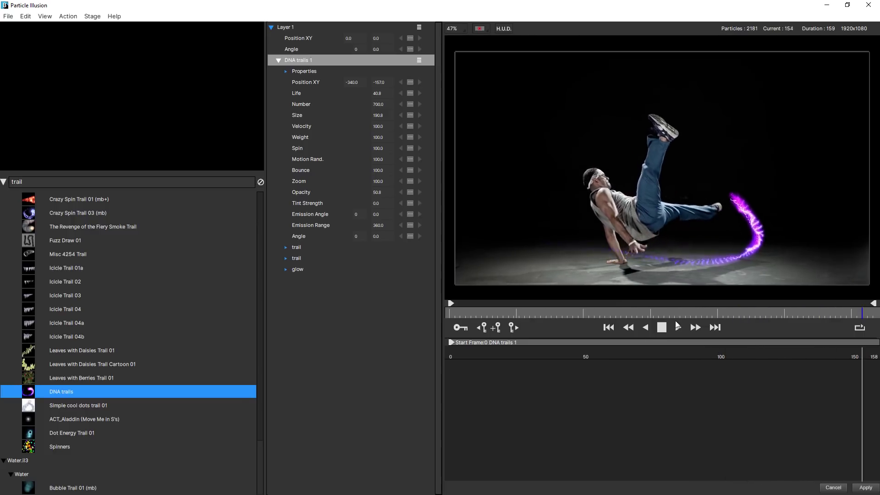
left_click_drag(589, 313, 723, 314)
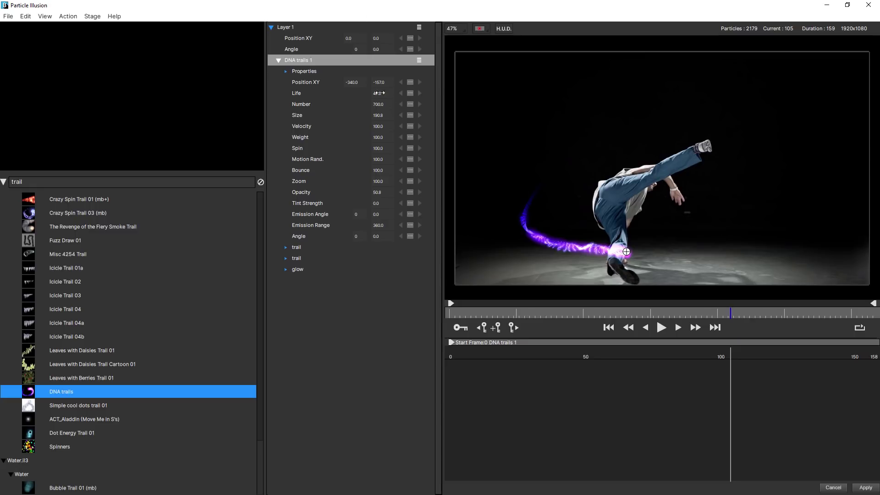
left_click_drag(385, 94, 400, 101)
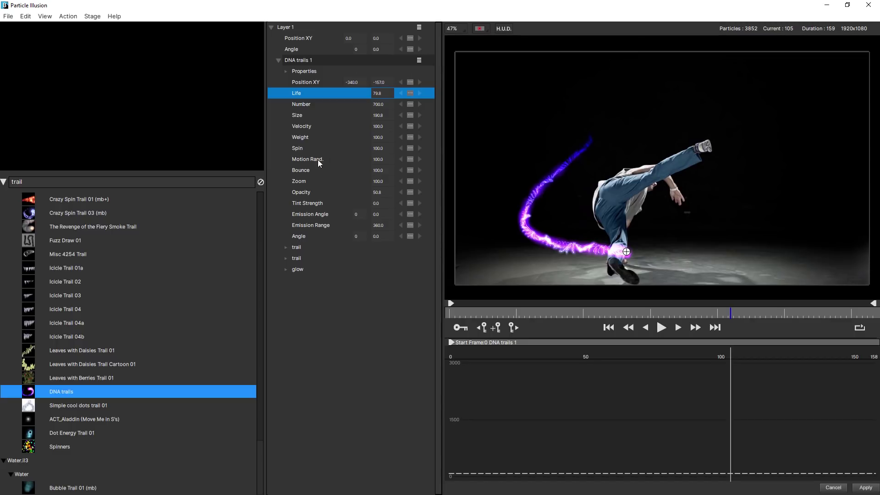
left_click_drag(380, 149, 397, 151)
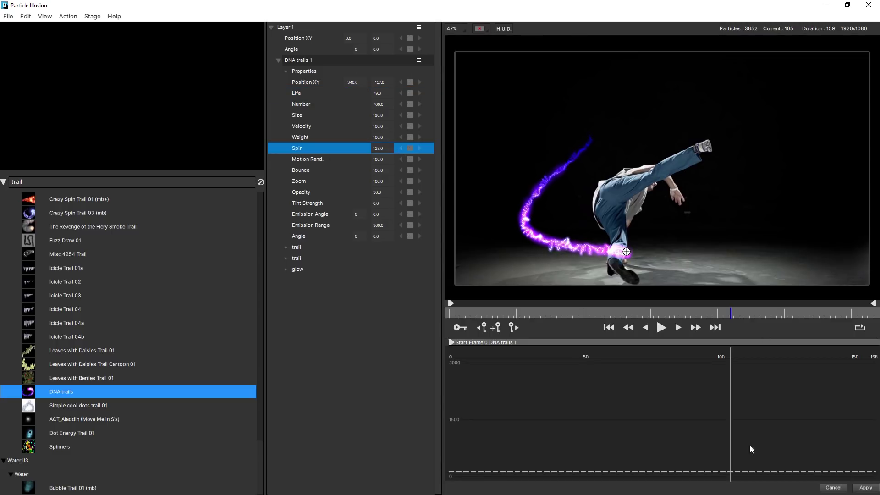
left_click(866, 487)
- Enable keyframes on Offset X 2 and Offset Y 2 at the first frame and preview
left_click_drag(408, 428, 580, 431)
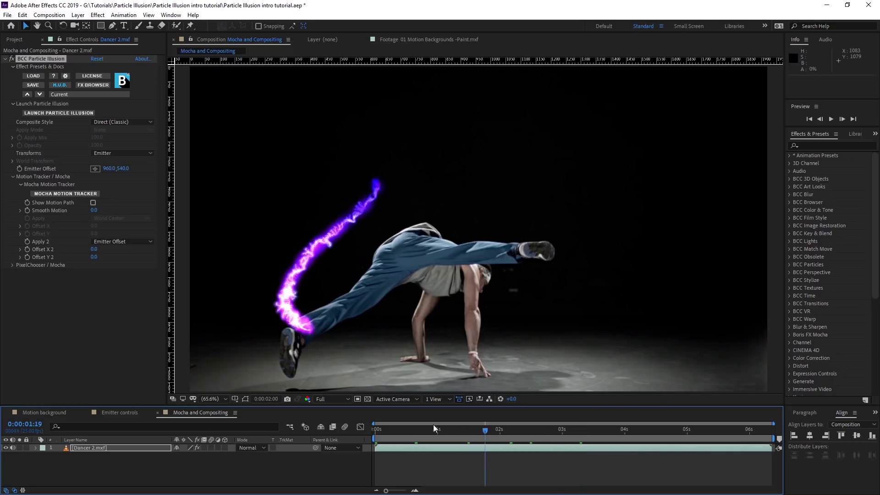
left_click_drag(424, 428, 324, 428)
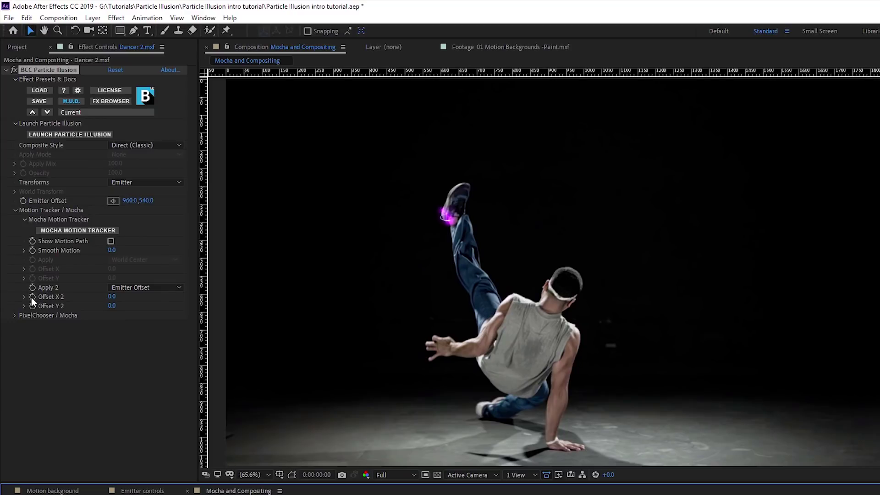
left_click(32, 297)
left_click(32, 306)
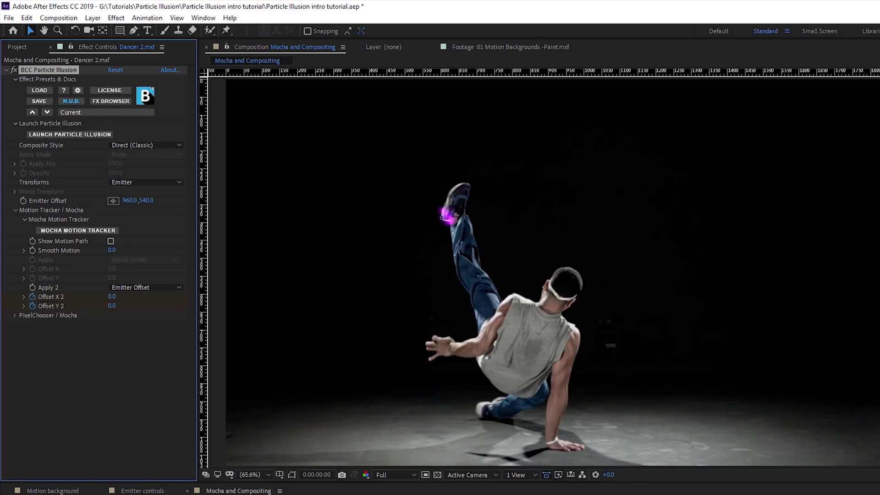
key("space")
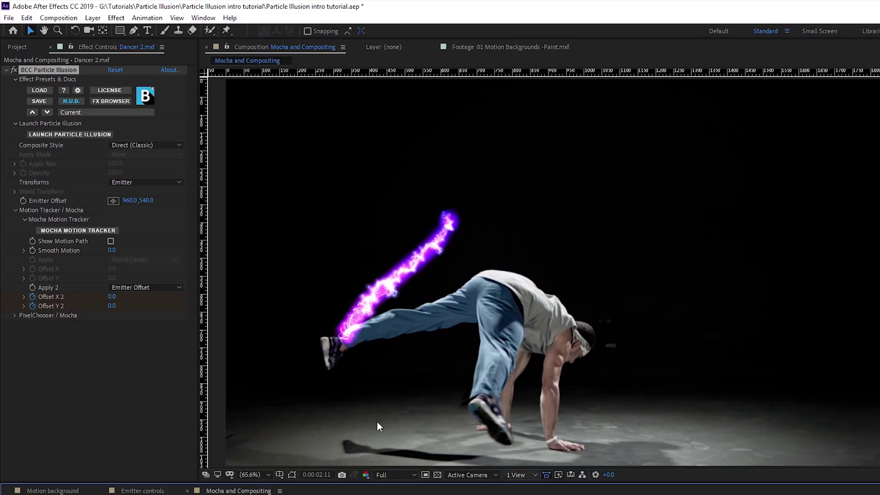
- Adjust the trail's X offset (to -1.0) and Y offset at later times to follow the foot
left_click_drag(112, 296, 113, 298)
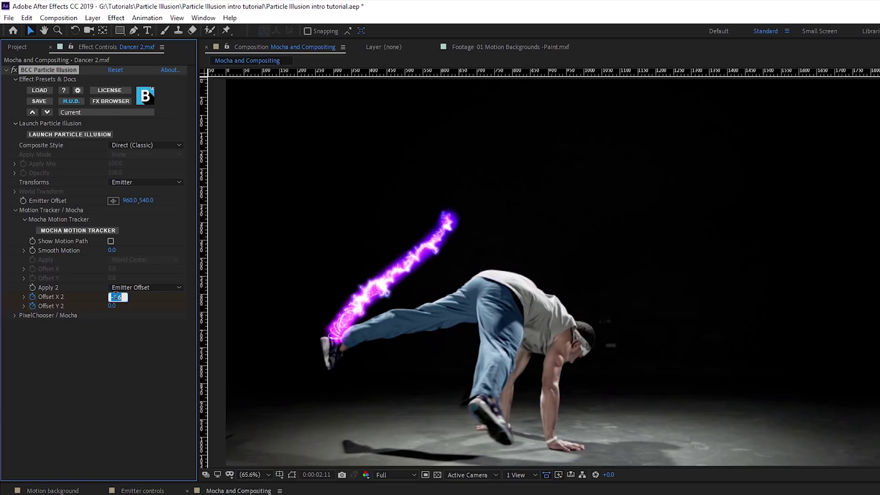
key("Tab")
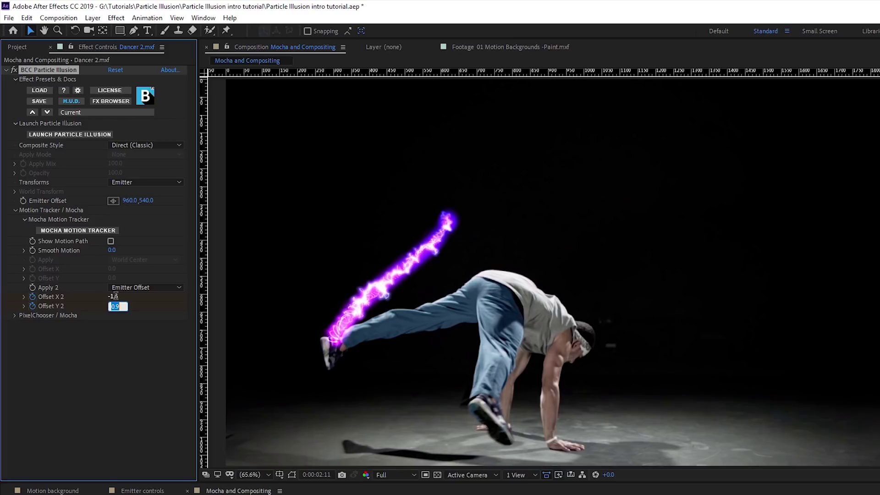
key("Return")
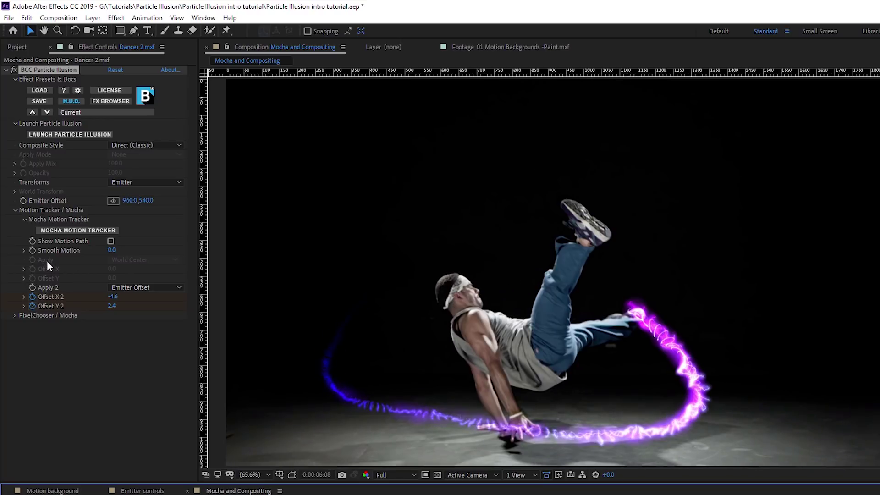
left_click(114, 296)
key("Up")
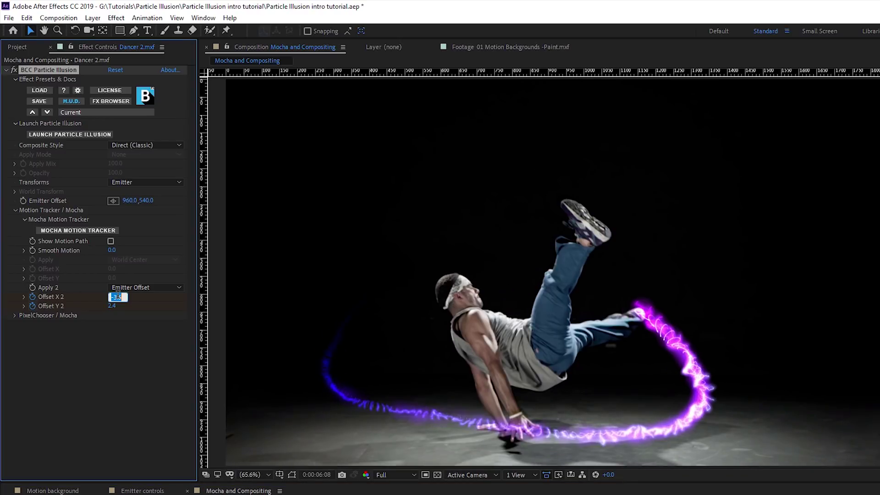
key("Up")
key("Up")
key("Up")
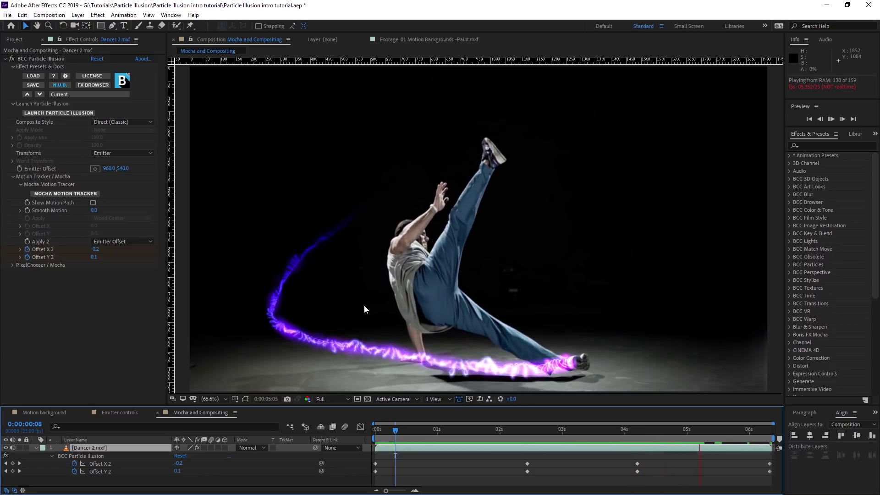
left_click(62, 115)
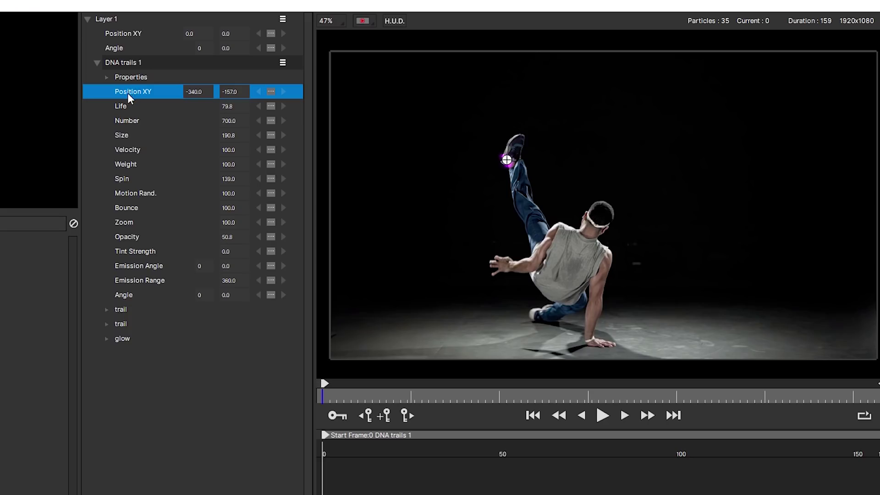
left_click(271, 91)
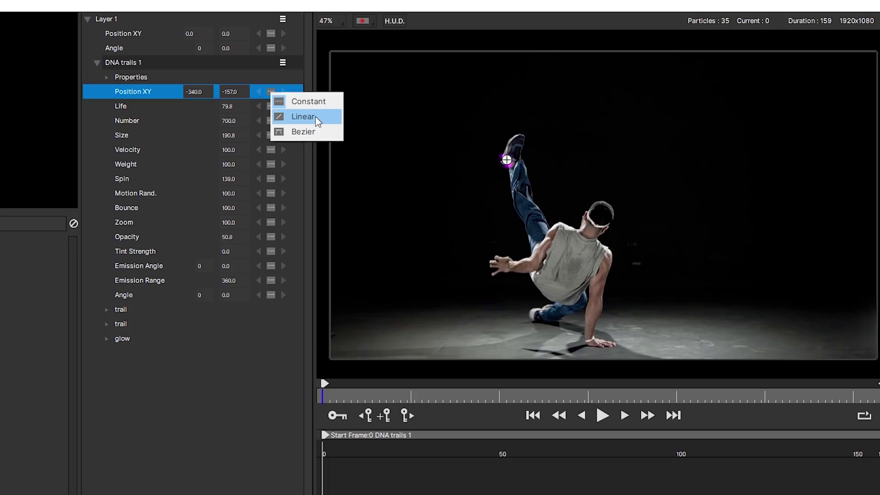
left_click(280, 112)
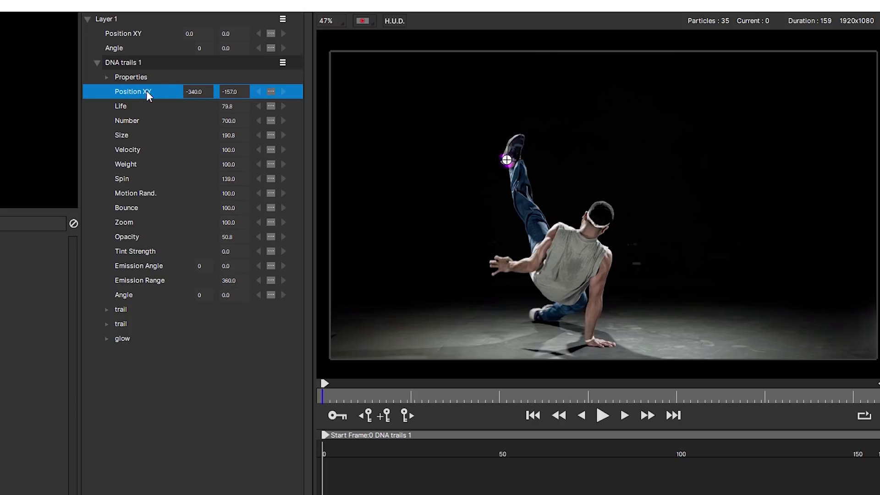
left_click(337, 415)
left_click(510, 395)
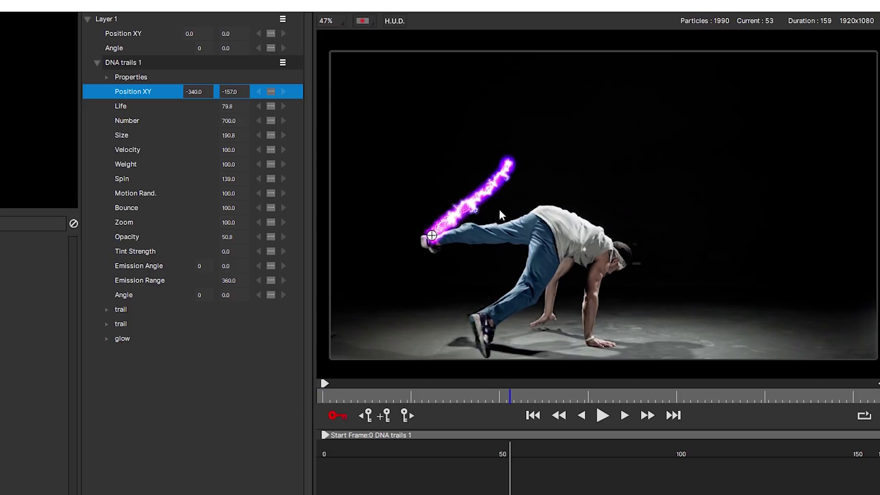
left_click_drag(439, 245, 655, 204)
mouse_move(508, 398)
left_mouse_down()
mouse_move(275, 411)
mouse_move(521, 399)
left_mouse_up()
left_click_drag(403, 402, 185, 441)
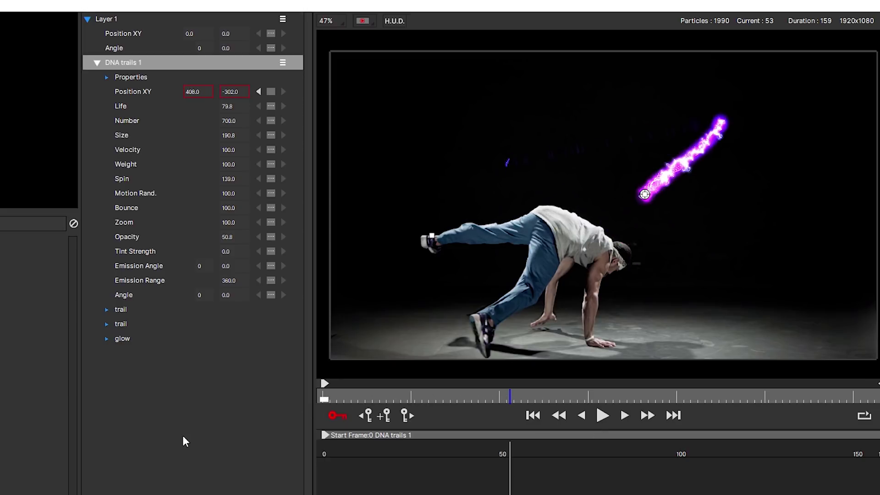
left_click(271, 92)
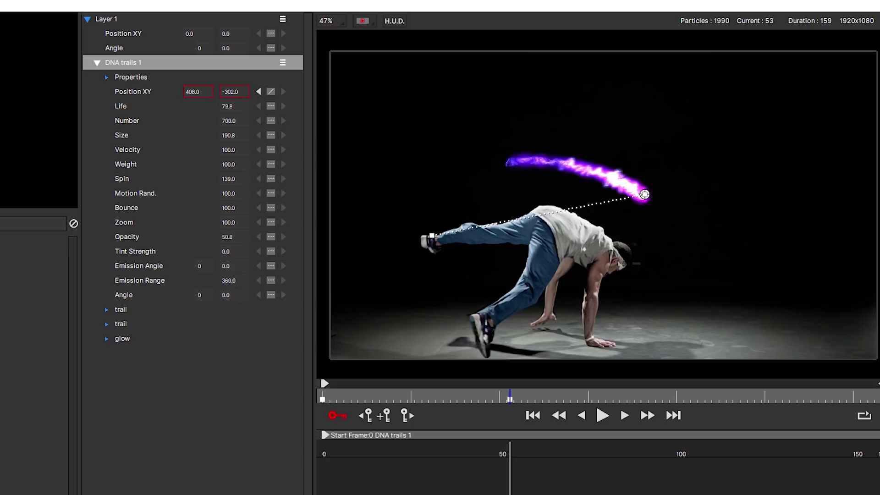
key("ctrl+z")
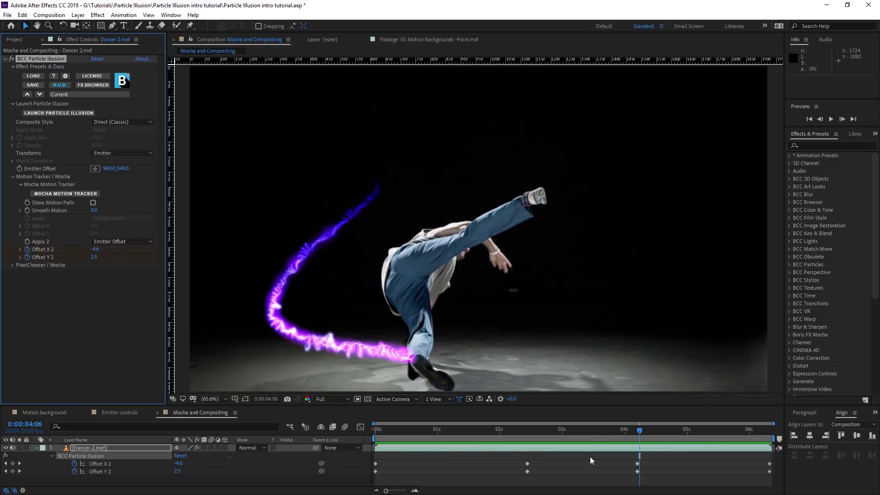
- Scrub and play through the middle and later frames to check the trail tracking
left_click_drag(603, 430, 541, 429)
key("space")
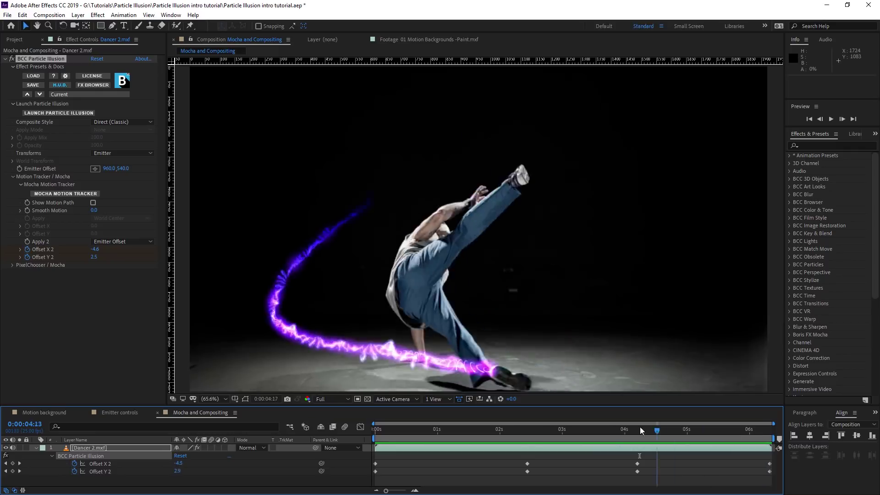
left_click_drag(610, 430, 565, 429)
- At 0:00:03:01, add a second BCC Particle Illusion effect and launch Particle Illusion
left_click(6, 58)
left_click(78, 267)
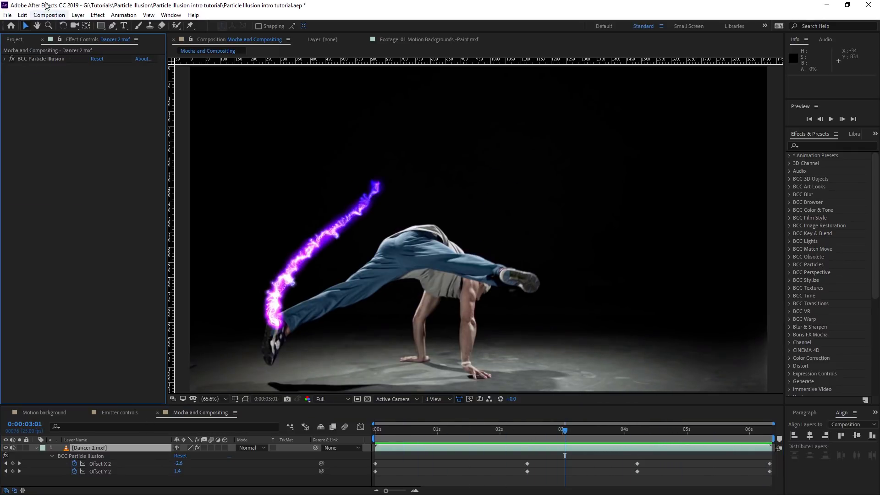
left_click(98, 15)
left_click(115, 40)
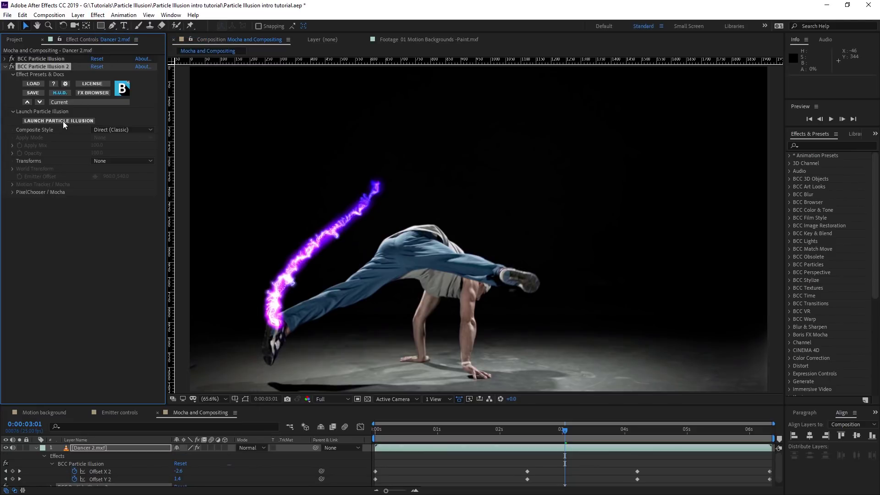
left_click(65, 121)
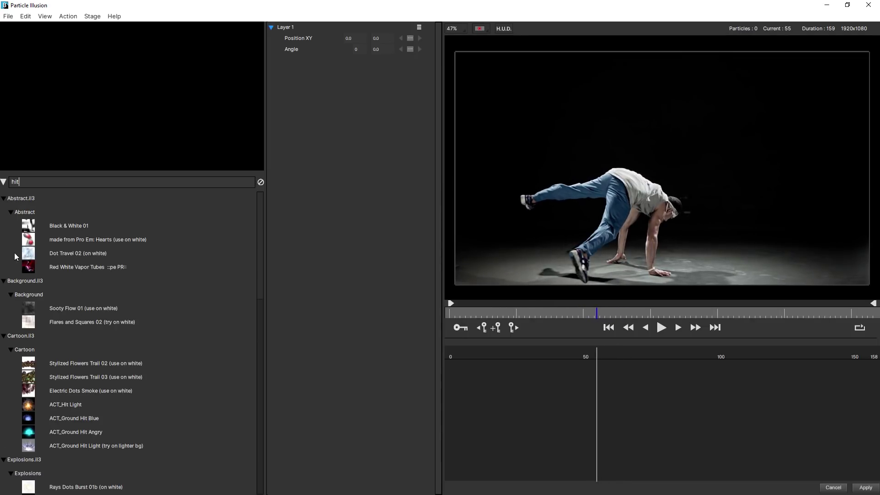
- Choose the ACT_Ground Hit Blue emitter and place it on the floor beneath the dancer at frame 57
left_click(65, 405)
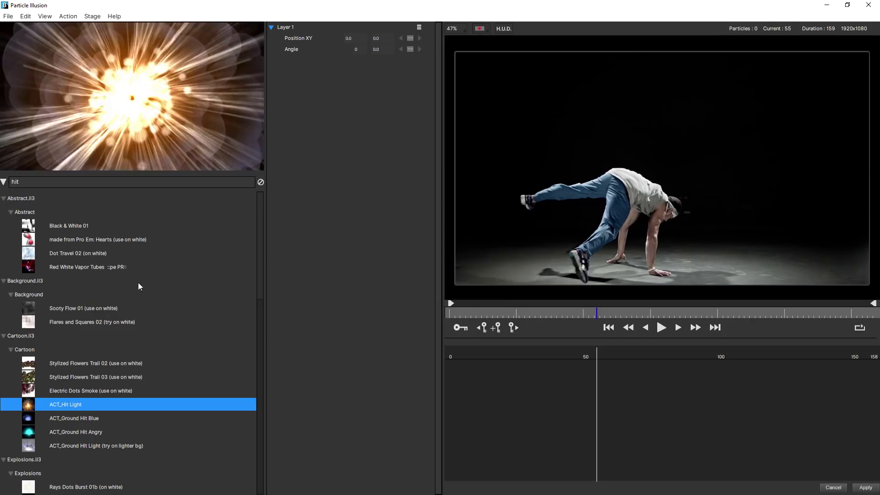
left_click(106, 432)
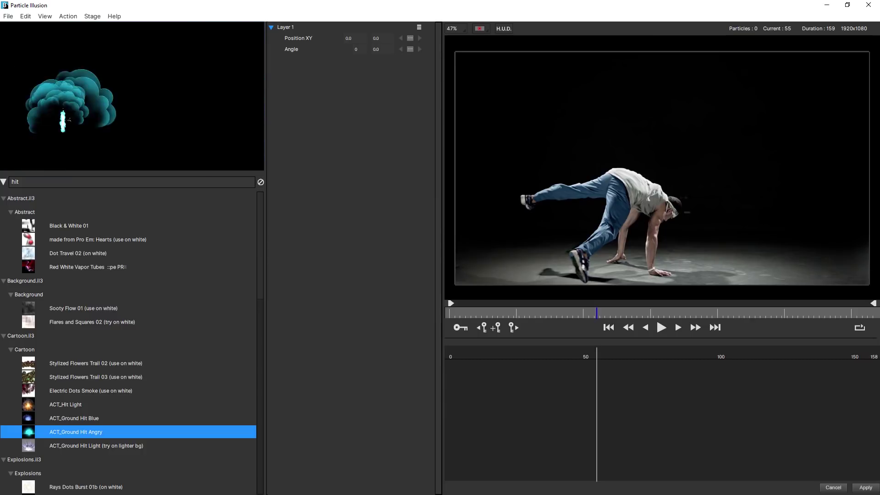
left_click(92, 419)
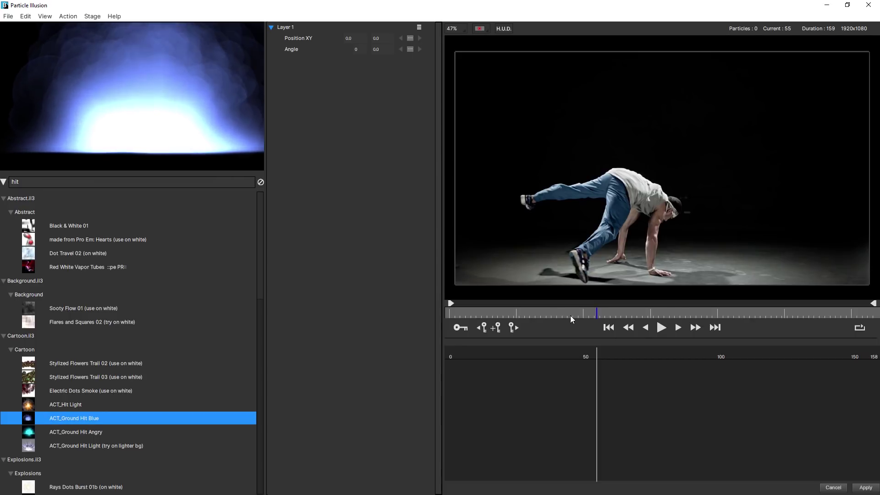
mouse_move(601, 312)
left_mouse_down()
mouse_move(576, 313)
mouse_move(603, 318)
left_mouse_up()
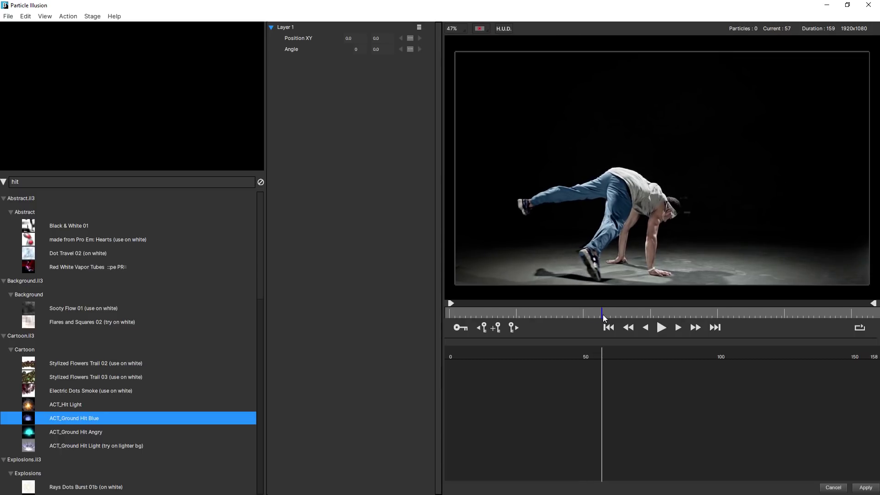
left_click(619, 263)
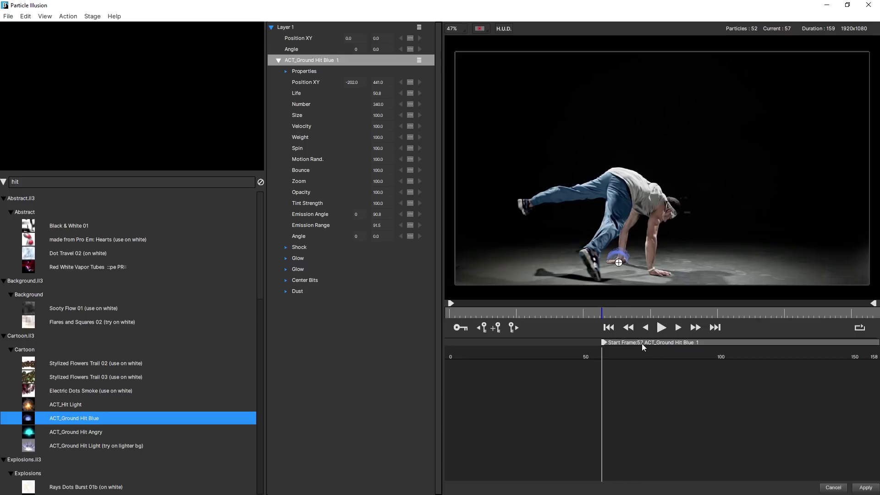
- Set the preview loop from around frame 47 to just after the hit, then play it
left_click(661, 328)
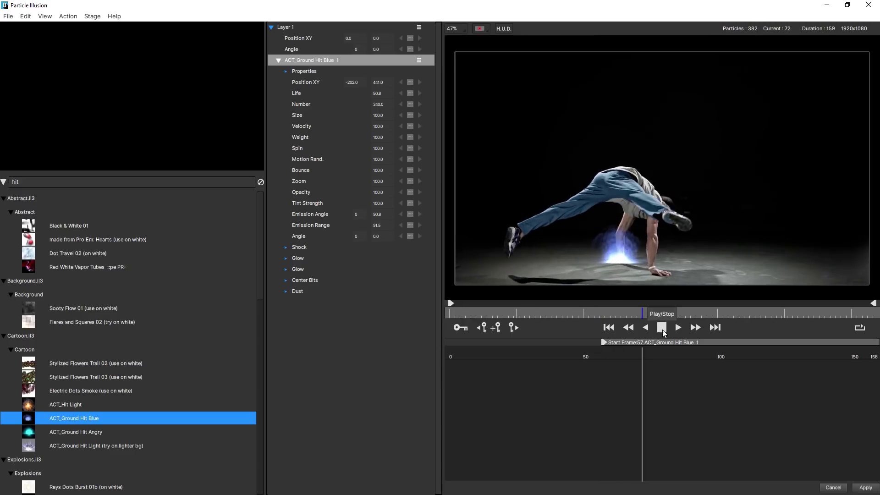
left_click(662, 328)
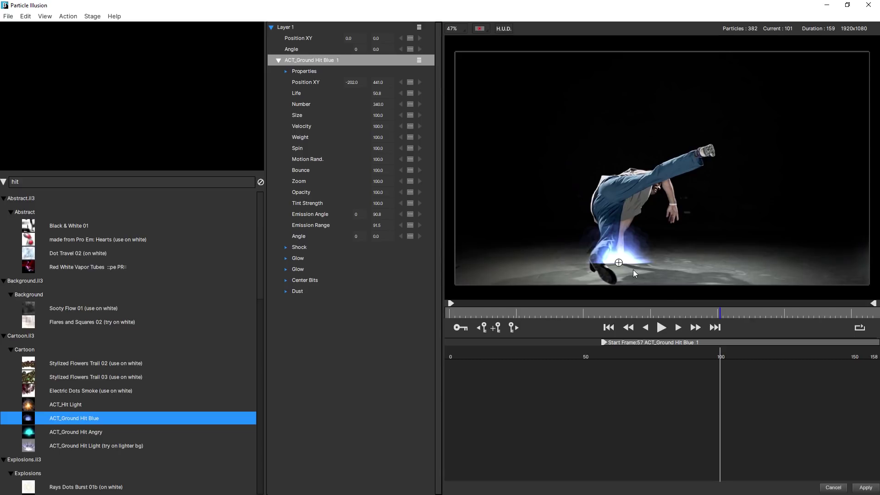
left_click_drag(737, 309, 538, 320)
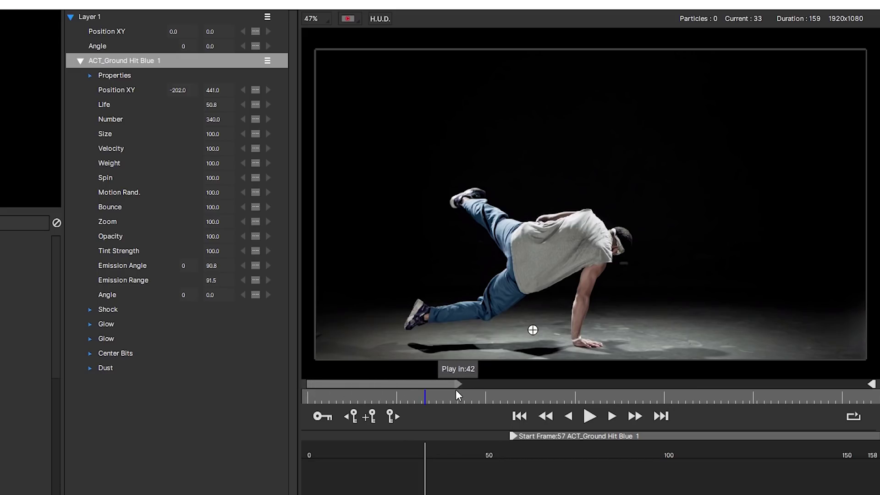
mouse_move(458, 385)
left_mouse_down()
mouse_move(365, 387)
mouse_move(475, 387)
left_mouse_up()
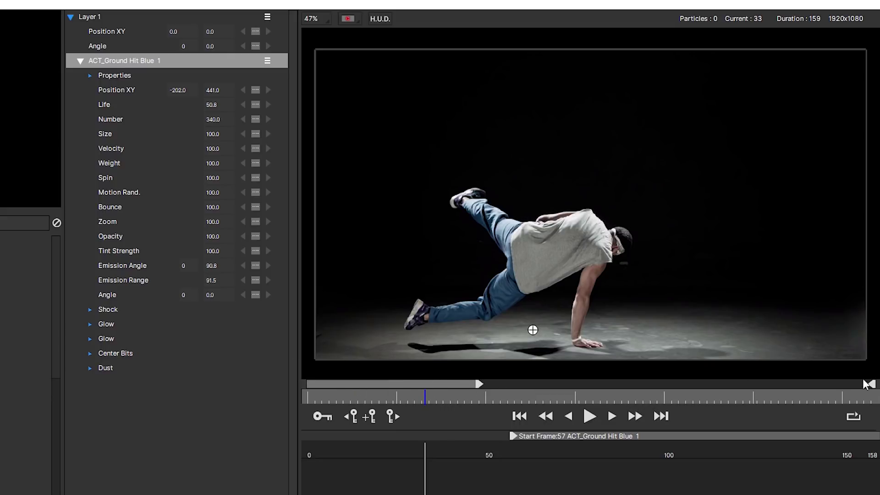
left_click_drag(872, 384, 679, 384)
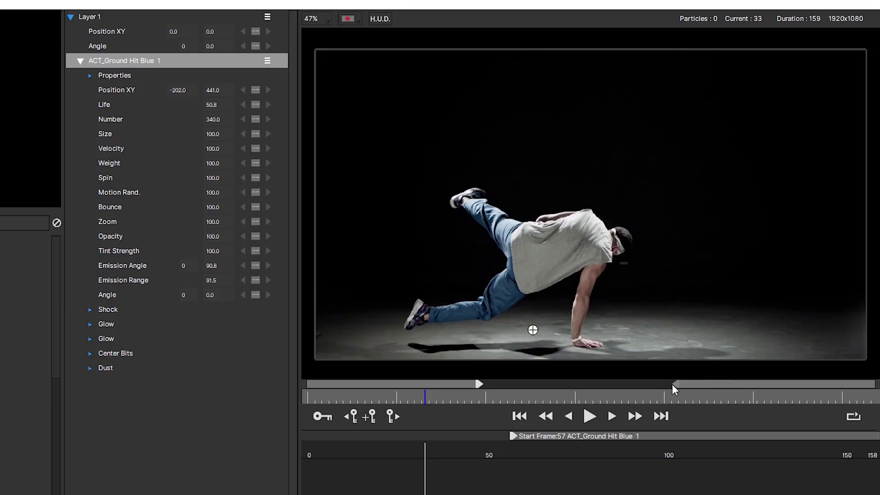
left_click(590, 416)
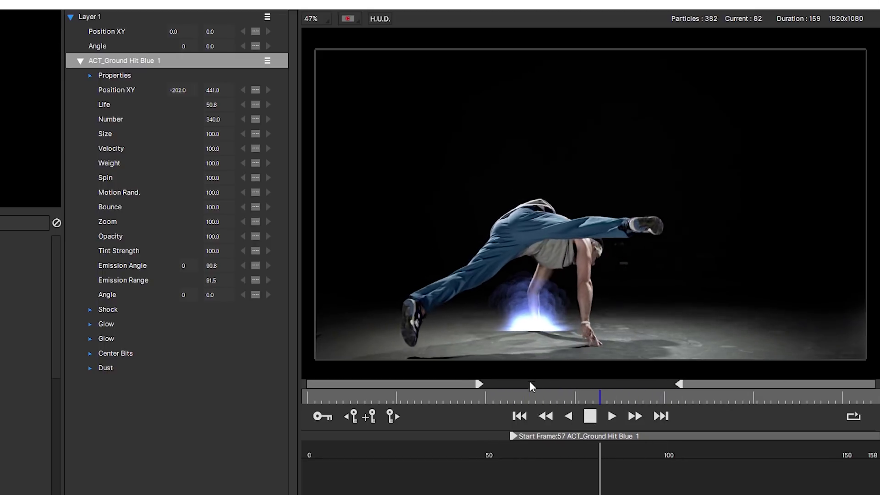
- Set the ground-hit burst's particle Size to 57 and Life to 17.8
left_click(207, 134)
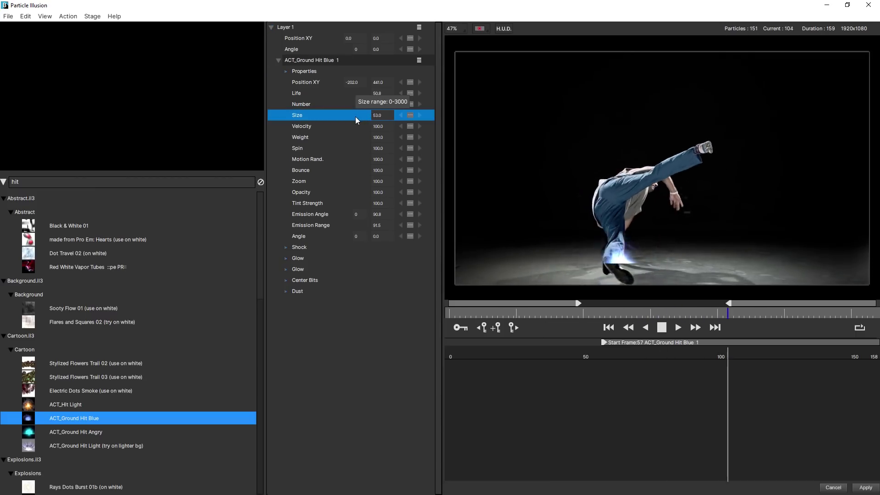
left_click(390, 111)
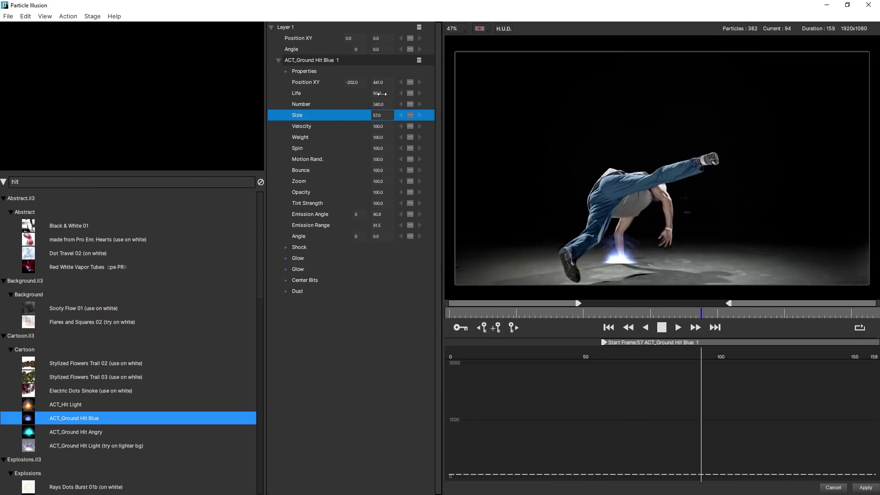
mouse_move(379, 94)
left_mouse_down()
mouse_move(359, 98)
mouse_move(391, 96)
left_mouse_up()
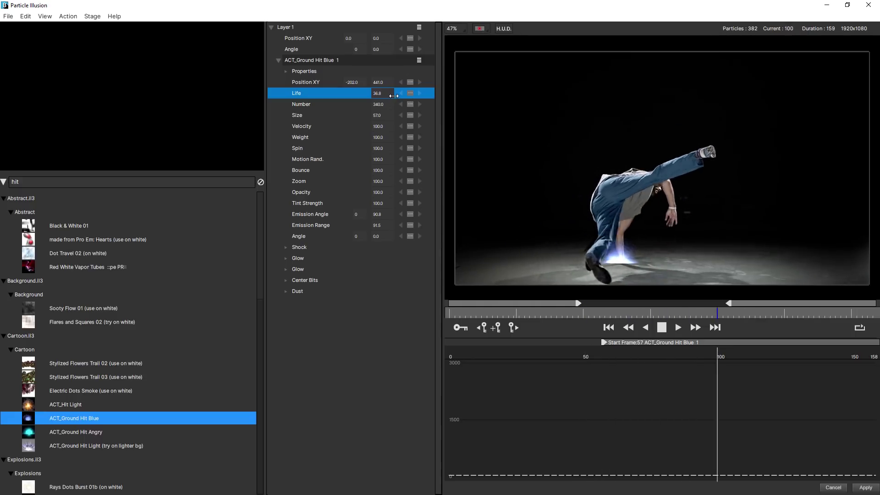
left_click_drag(384, 97, 344, 167)
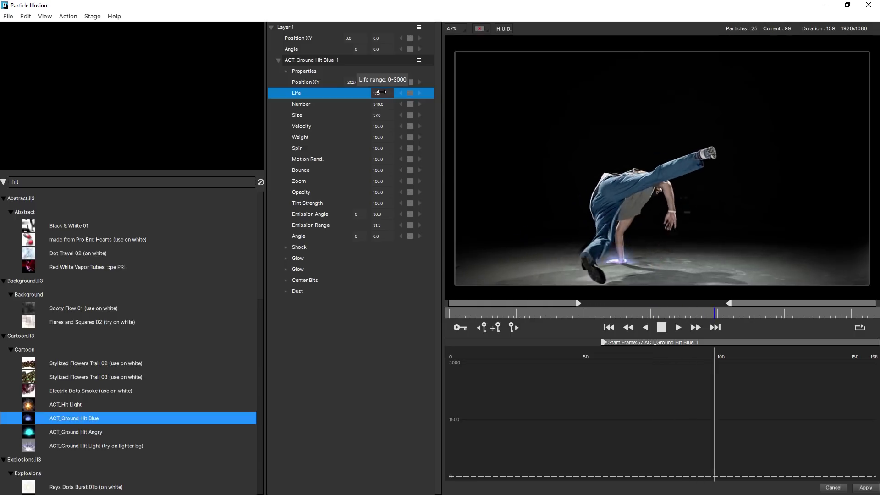
left_click_drag(380, 93, 395, 104)
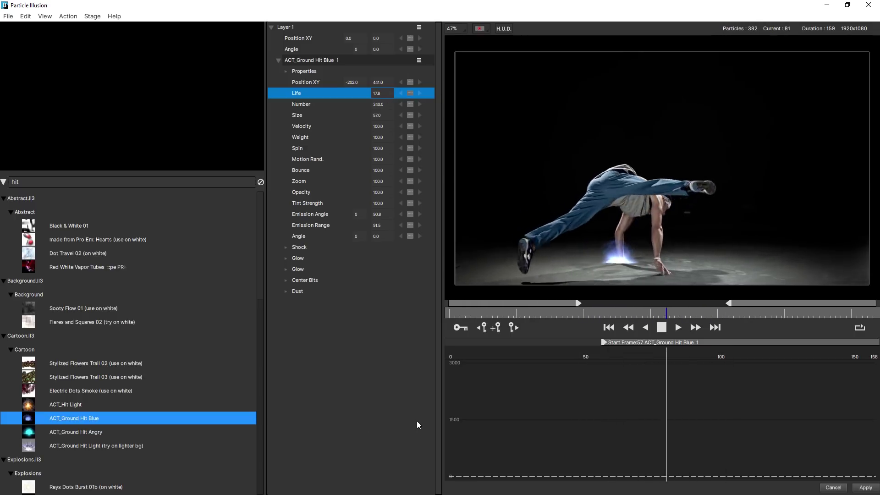
- Stop the preview, reset the preview range to the full clip, and scrub to the foot landing
key("space")
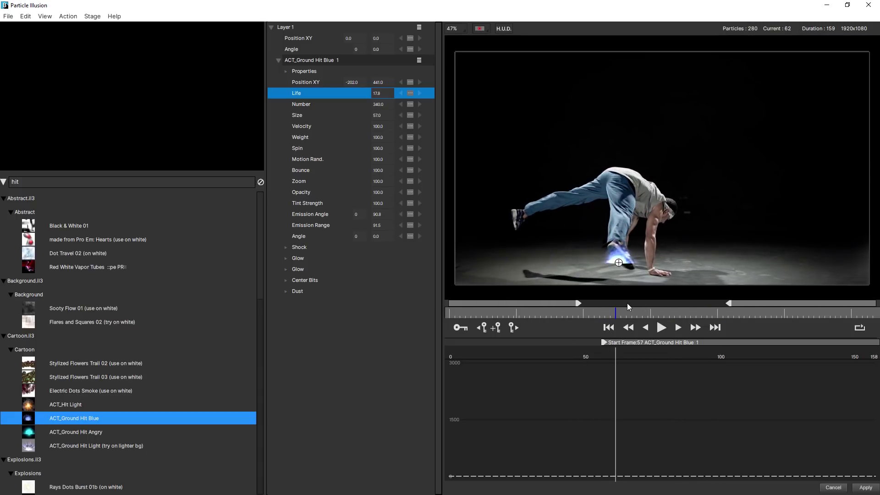
double_click(622, 304)
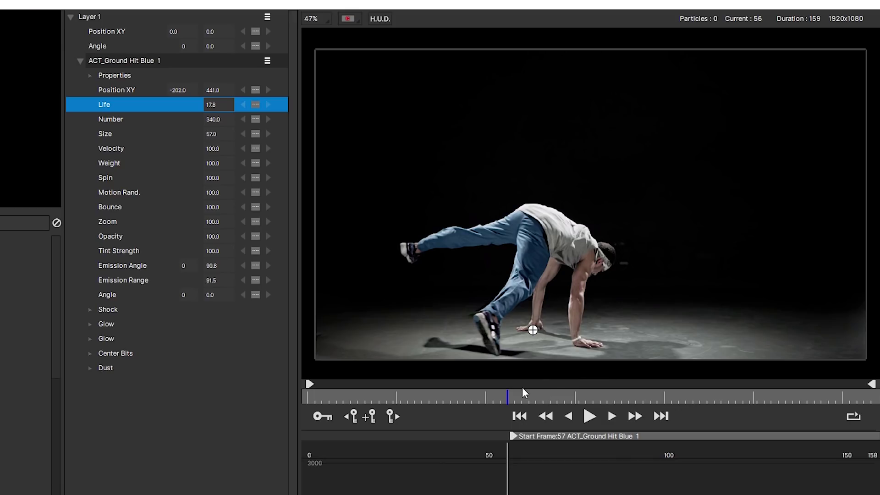
left_click_drag(507, 394, 531, 397)
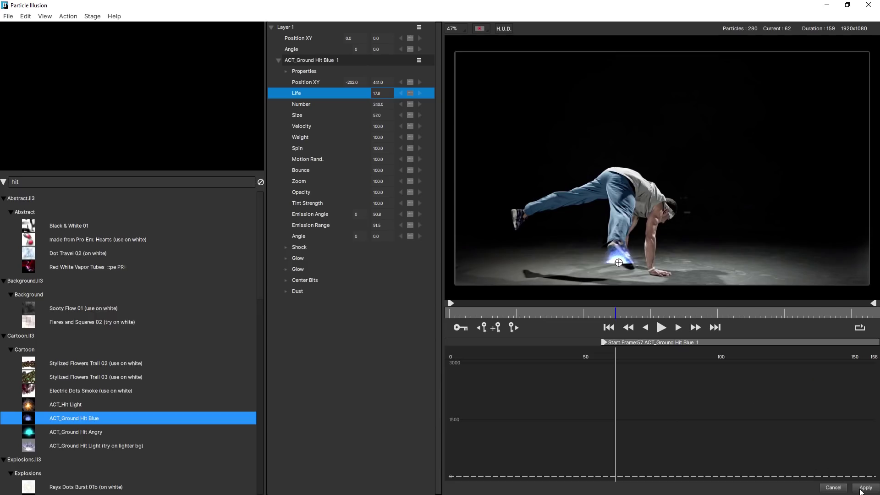
- Apply the burst changes to After Effects and launch Mocha from the second effect's PixelChooser / Mocha settings
left_click(863, 489)
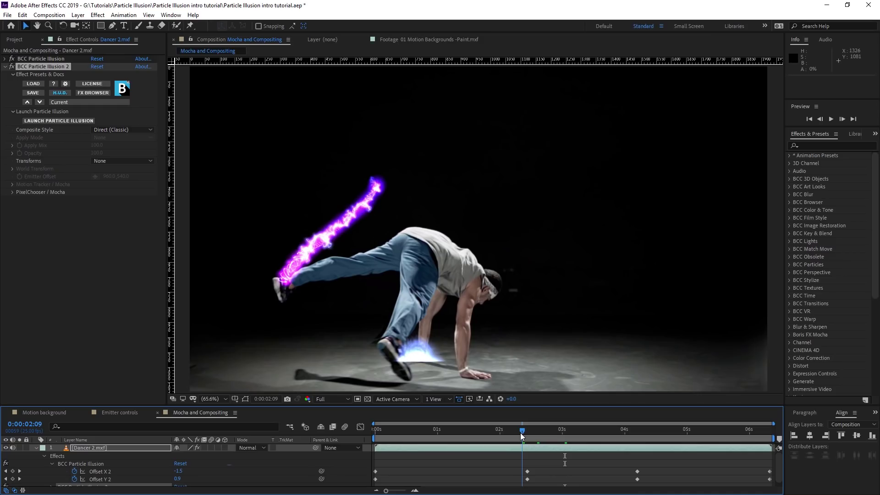
mouse_move(520, 431)
left_mouse_down()
mouse_move(511, 431)
mouse_move(519, 432)
left_mouse_up()
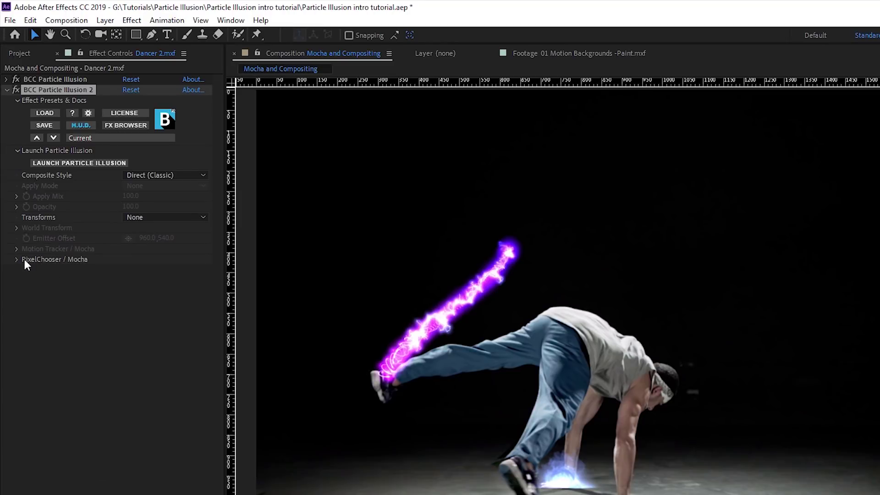
left_click(16, 260)
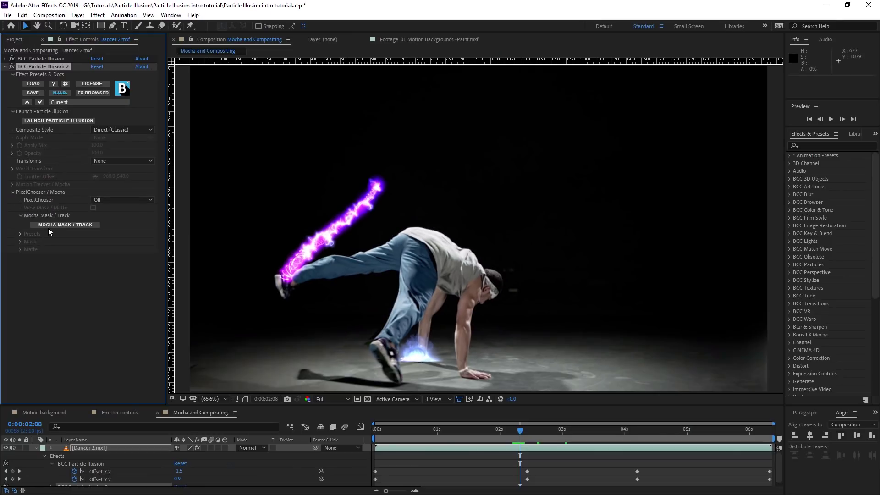
left_click(53, 226)
key("ctrl+b")
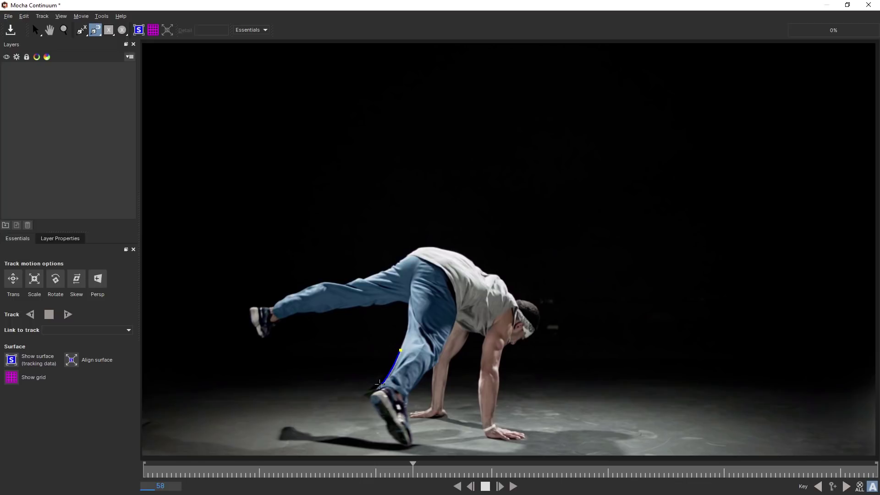
- Outline the shin and shoe with a closed Bezier mask, then nudge its points
left_click(376, 388)
left_click(369, 400)
left_click(386, 424)
left_click(409, 424)
right_click(418, 350)
left_click_drag(416, 349, 414, 342)
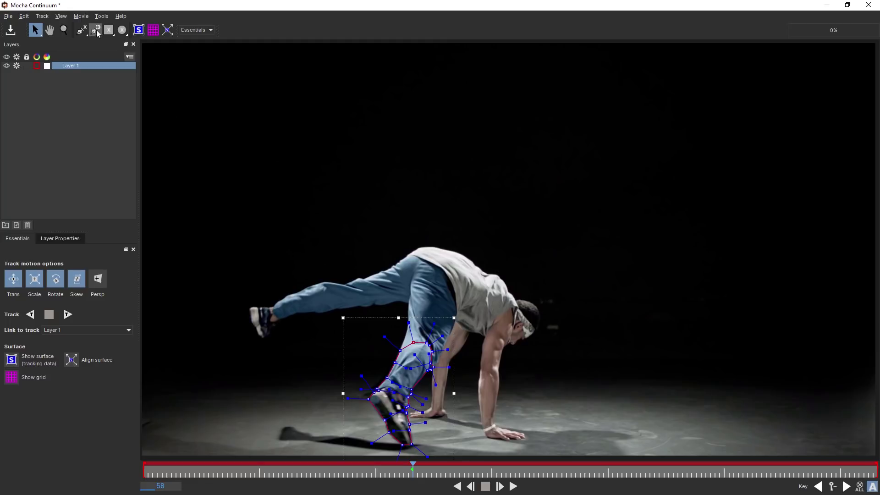
left_click(94, 33)
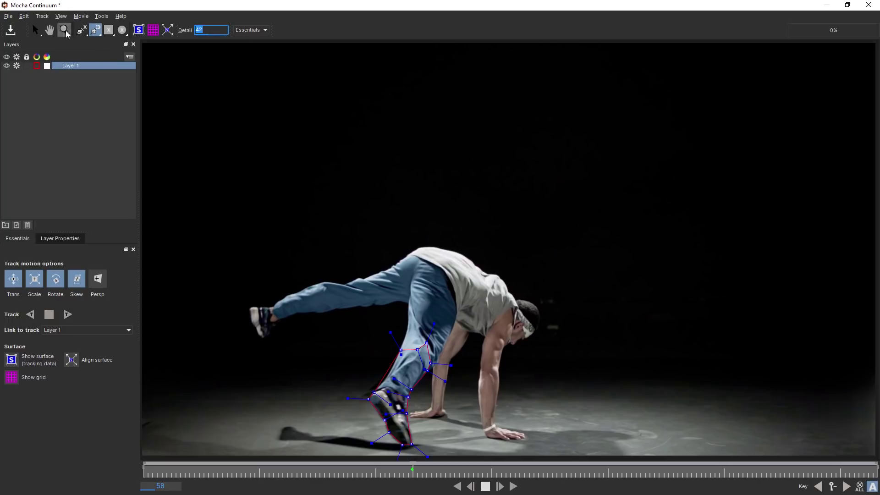
left_click(35, 29)
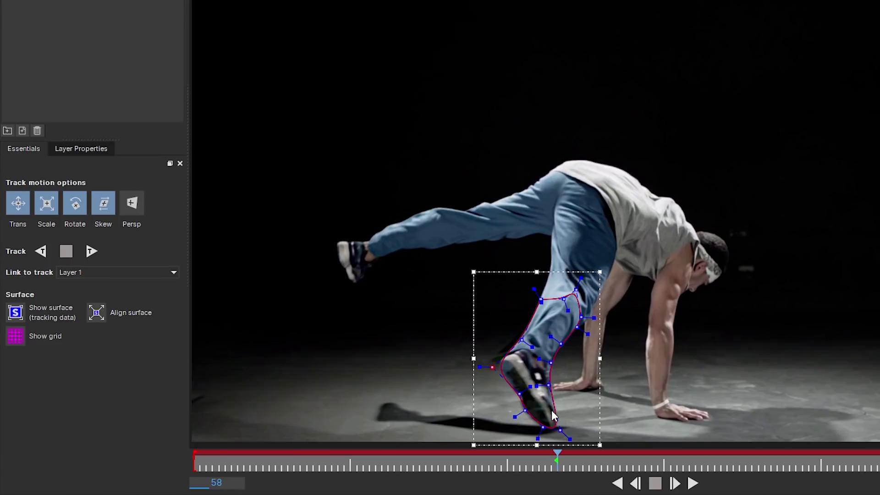
- Track the leg mask forward to frame 69 and widen it around the foot, shin and thigh
left_click(526, 411)
left_click(92, 251)
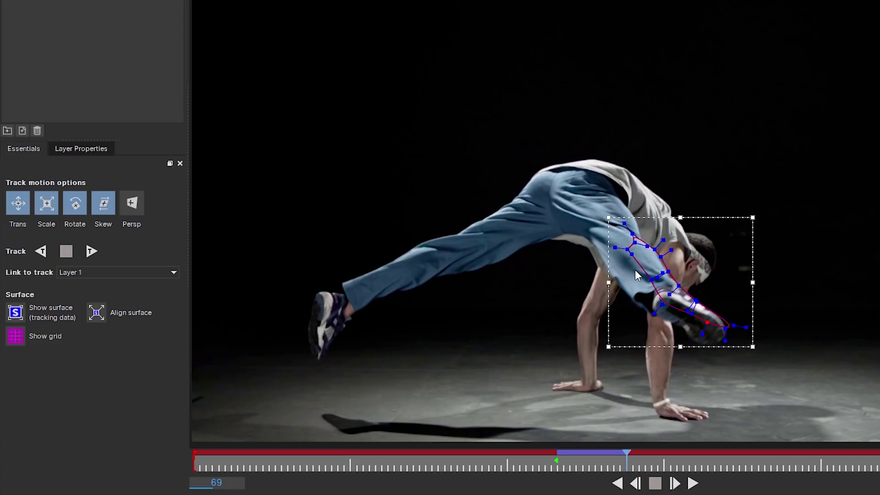
left_click_drag(748, 371, 711, 355)
left_click_drag(662, 304, 623, 297)
mouse_move(622, 254)
left_mouse_down()
mouse_move(596, 250)
mouse_move(610, 259)
mouse_move(603, 269)
mouse_move(617, 244)
left_mouse_up()
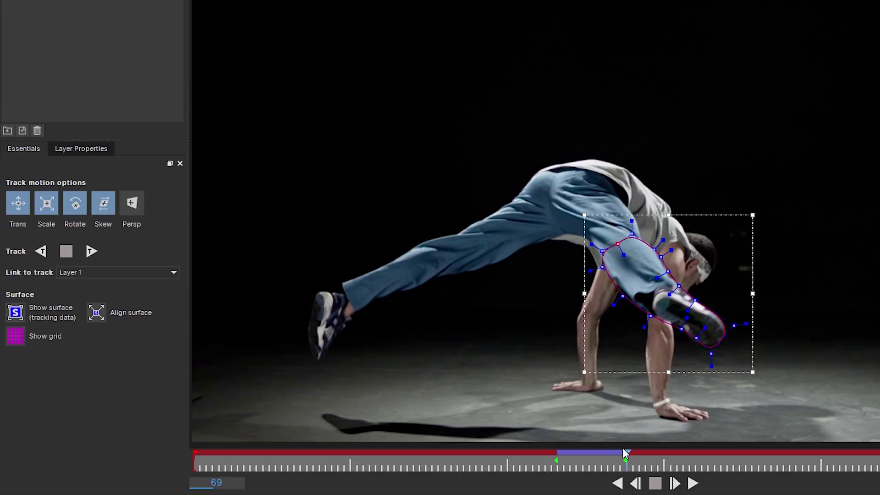
- Refit the mask to the shin at frames 63 and 61, then track backward to frame 54
left_click_drag(627, 453, 585, 460)
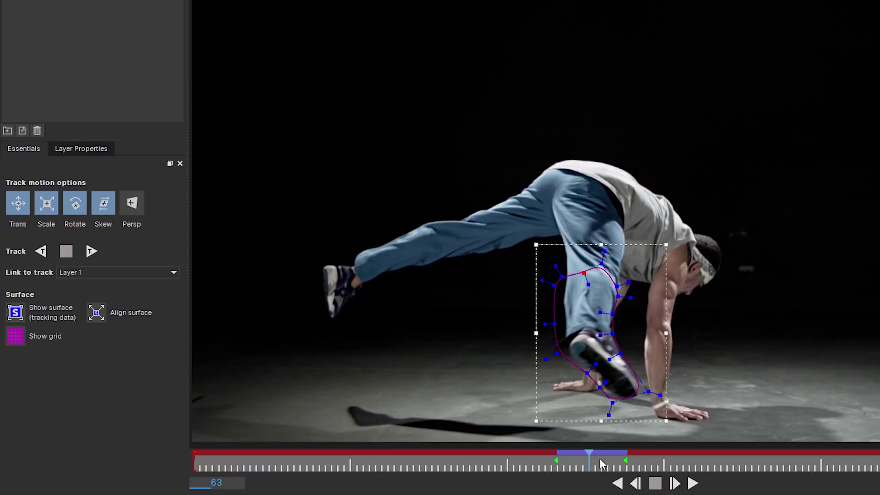
left_click_drag(536, 421, 559, 412)
left_click(569, 358)
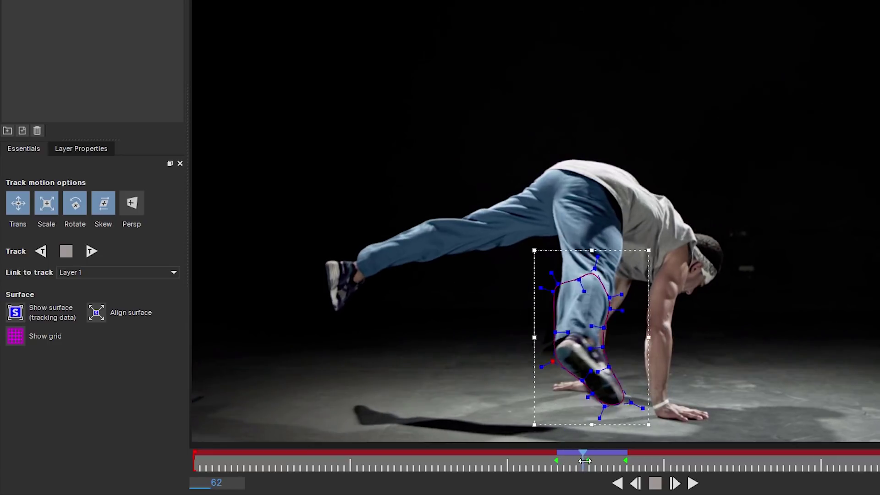
left_click_drag(588, 460, 554, 462)
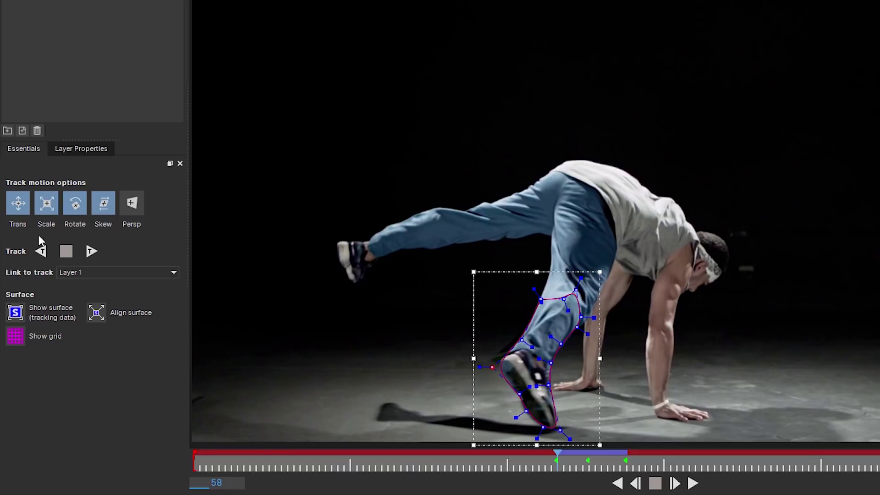
left_click(41, 255)
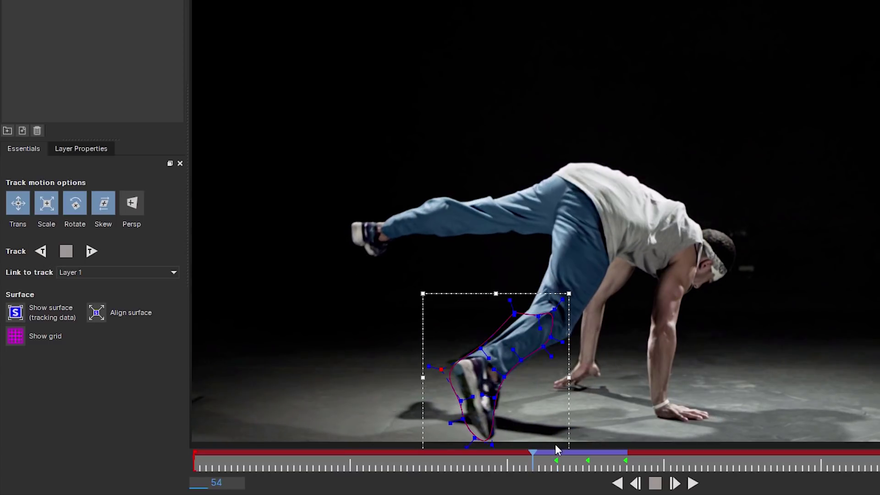
- Set the mask layer's In point to frame 54 and Out point to frame 69
mouse_move(540, 457)
left_mouse_down()
mouse_move(556, 456)
mouse_move(540, 456)
left_mouse_up()
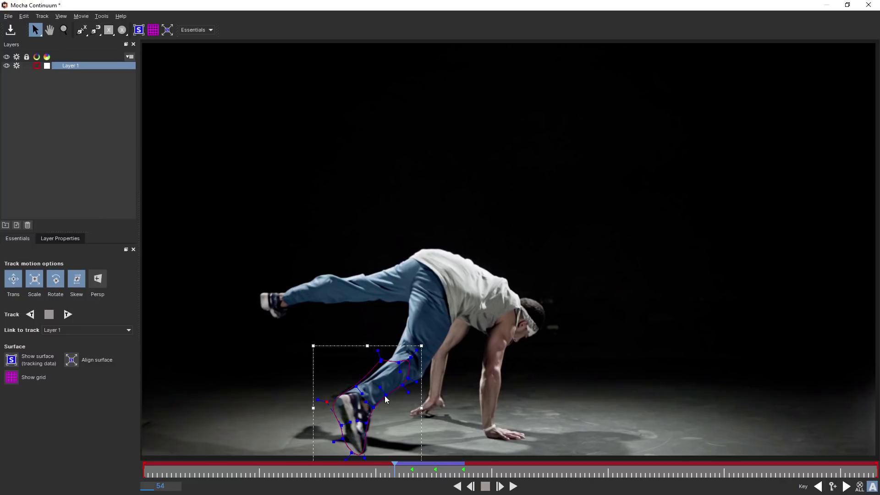
left_click(65, 240)
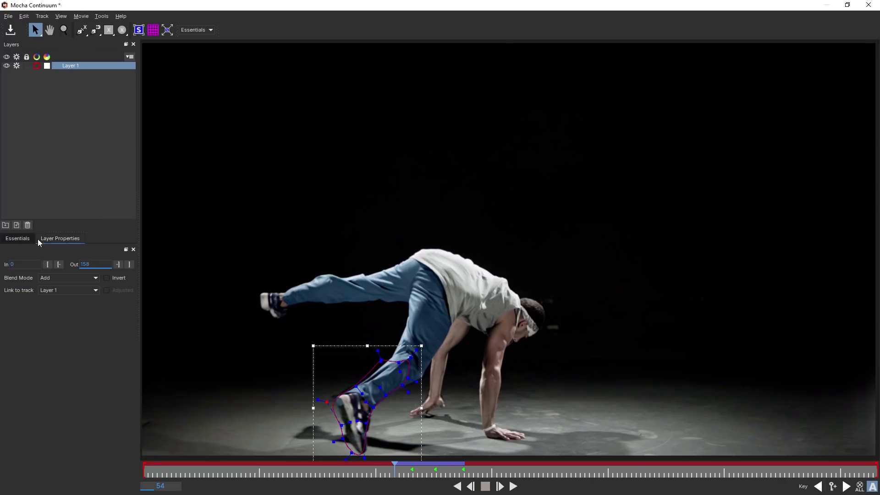
left_click(49, 266)
left_click_drag(395, 468, 464, 472)
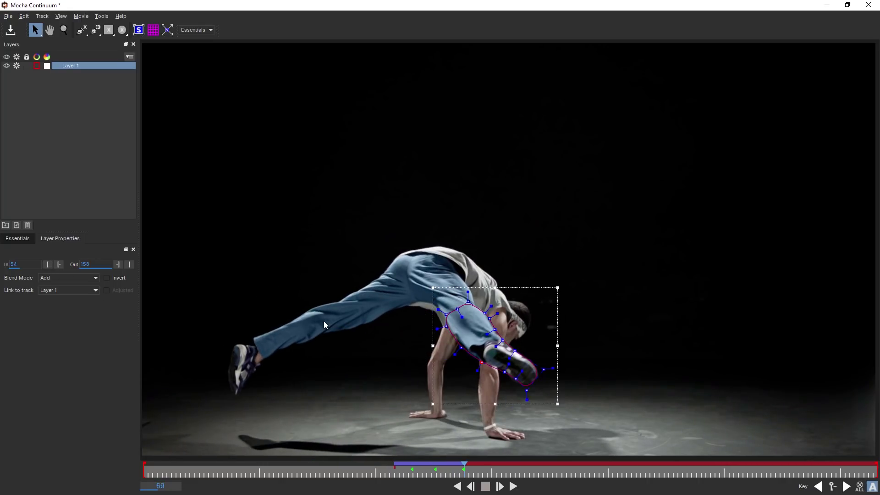
left_click(130, 265)
- Save the Mocha project and exit back to After Effects
left_click(10, 29)
left_click(9, 16)
left_click(18, 113)
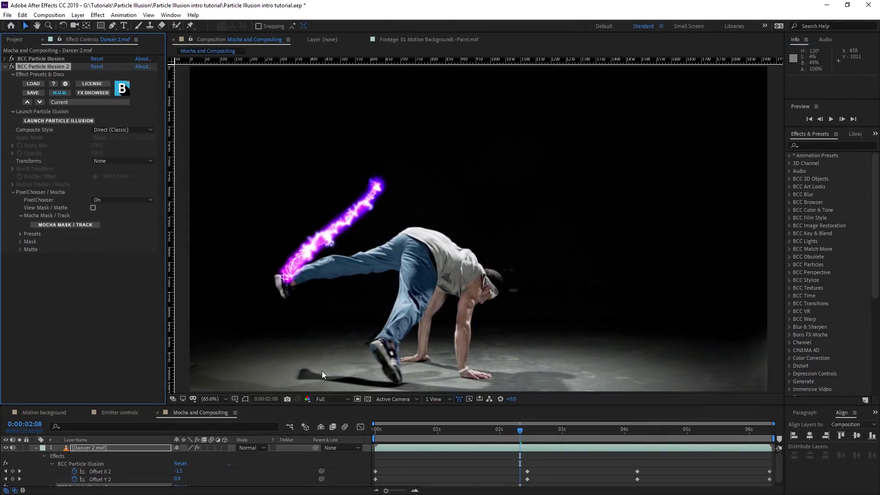
- Enable Invert Mask with slight feather on BCC Particle Illusion 2, checking it via View Mask / Matte
mouse_move(505, 431)
left_mouse_down()
mouse_move(495, 431)
mouse_move(546, 432)
mouse_move(516, 434)
left_mouse_up()
left_click(93, 207)
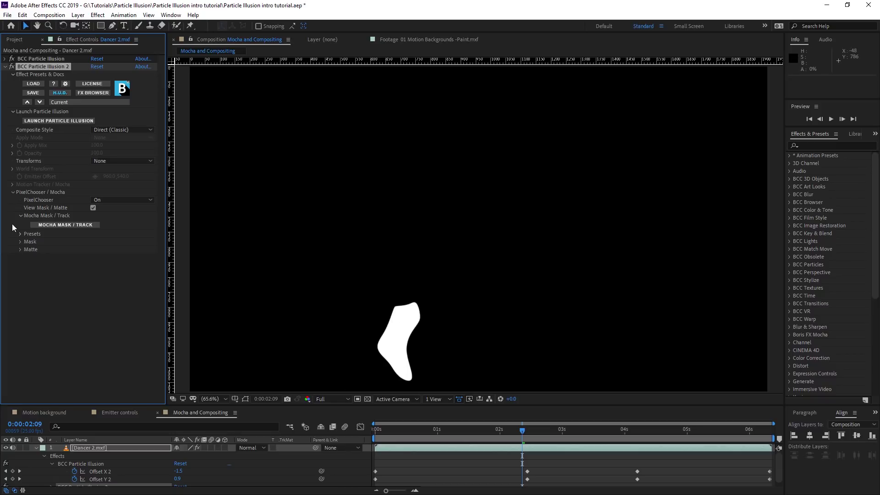
left_click(20, 242)
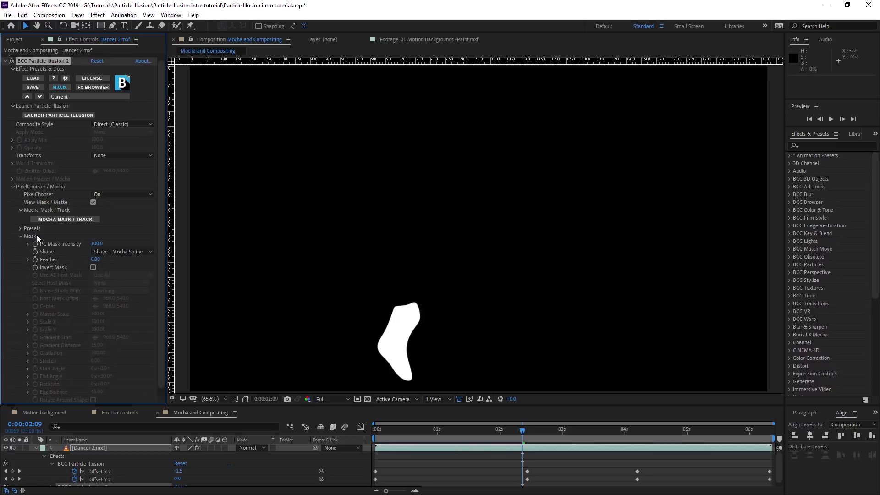
left_click(93, 268)
left_click_drag(97, 259, 102, 260)
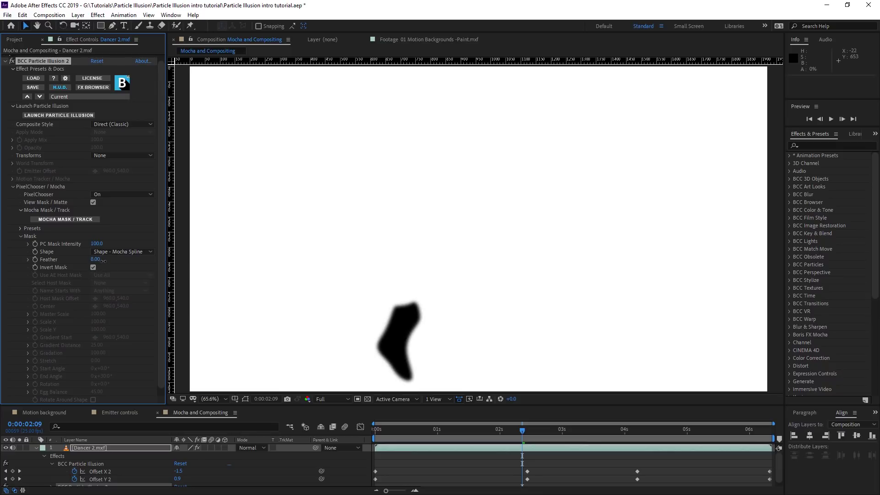
left_click(93, 203)
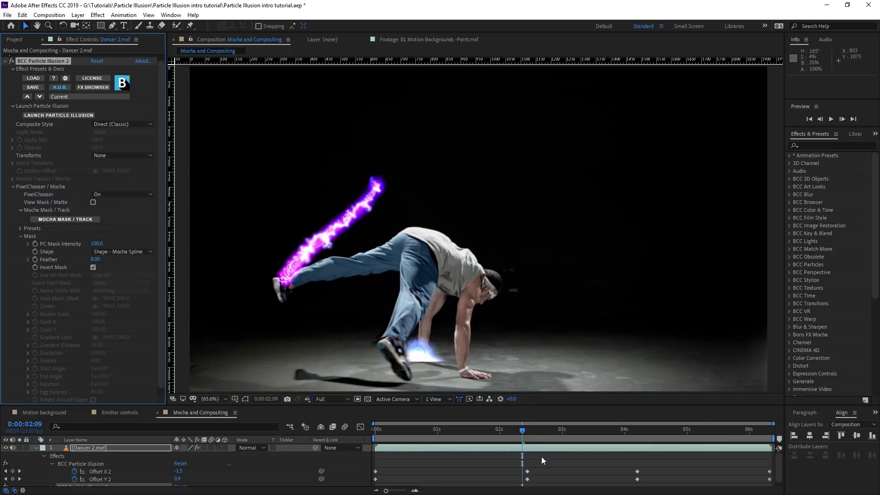
left_click_drag(525, 430, 343, 441)
- Play and stop a preview from the start, then collapse the PixelChooser / Mocha group
key("space")
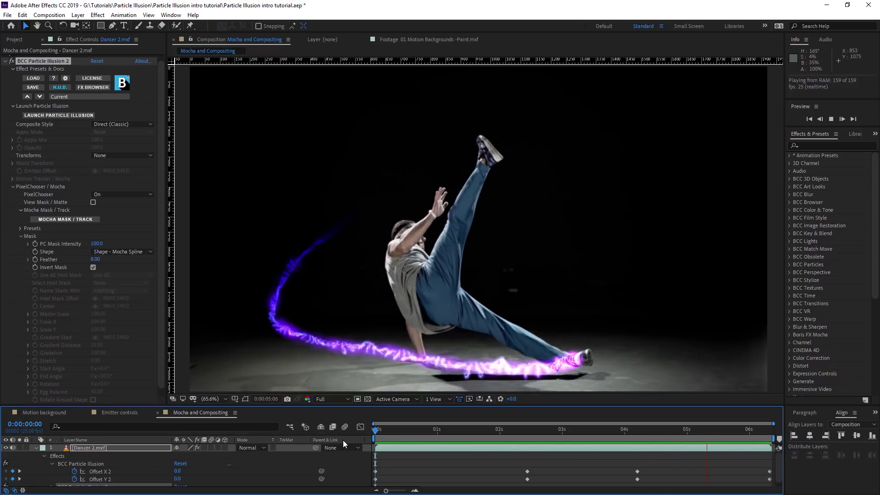
key("space")
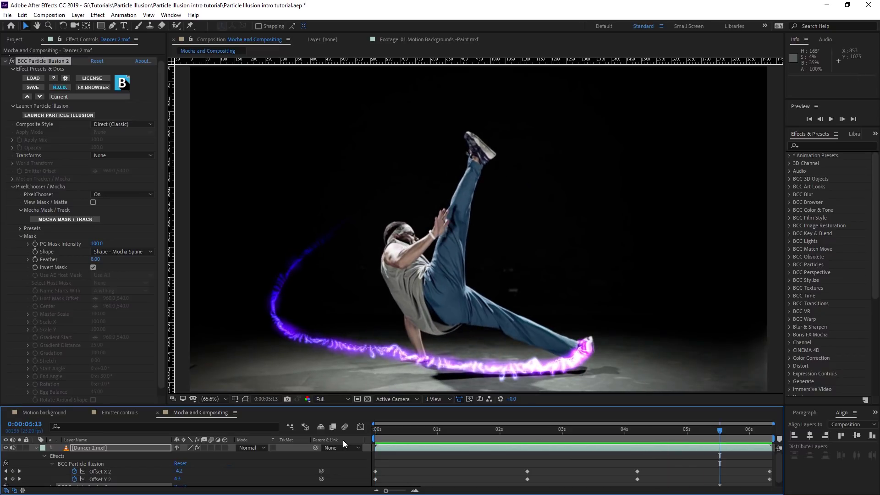
left_click(14, 187)
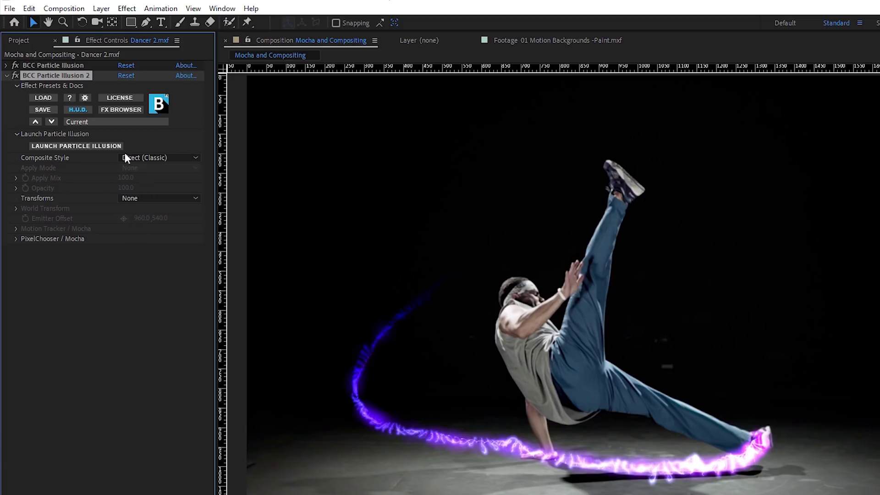
- Set the trail effect's Composite Style to Alpha + Apply Mode with Apply Mode Normal
key("space")
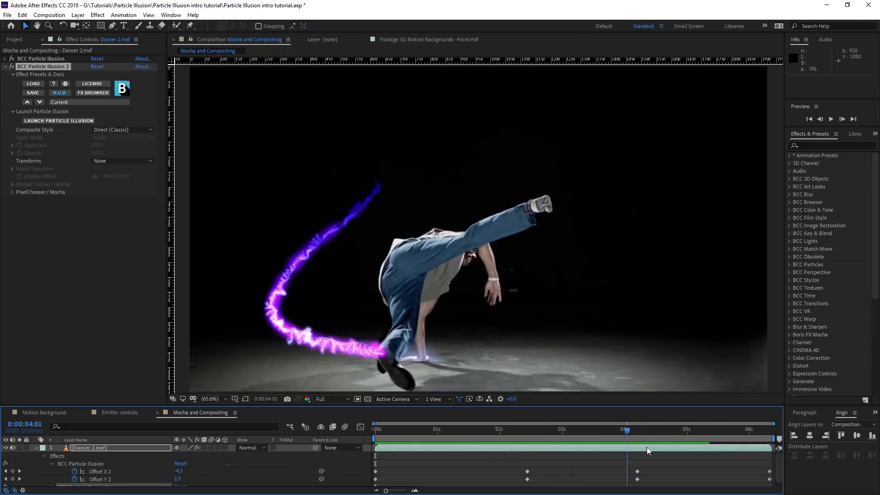
key("space")
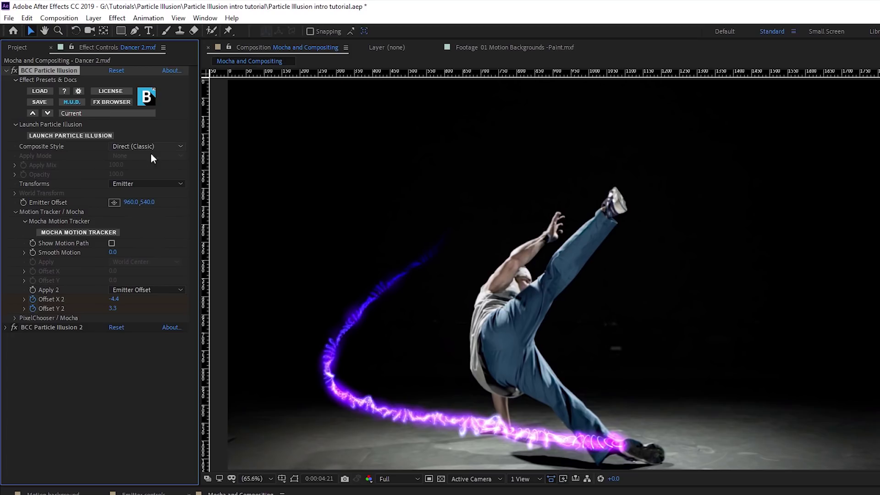
left_click(152, 147)
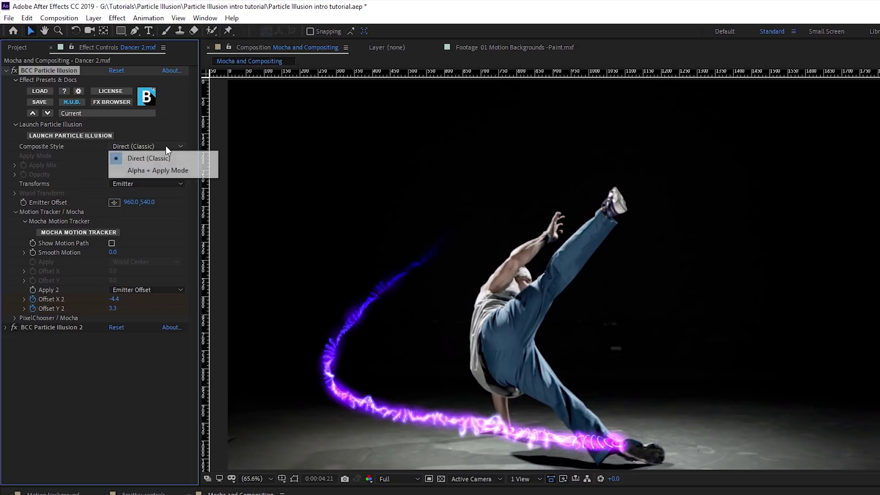
left_click(194, 172)
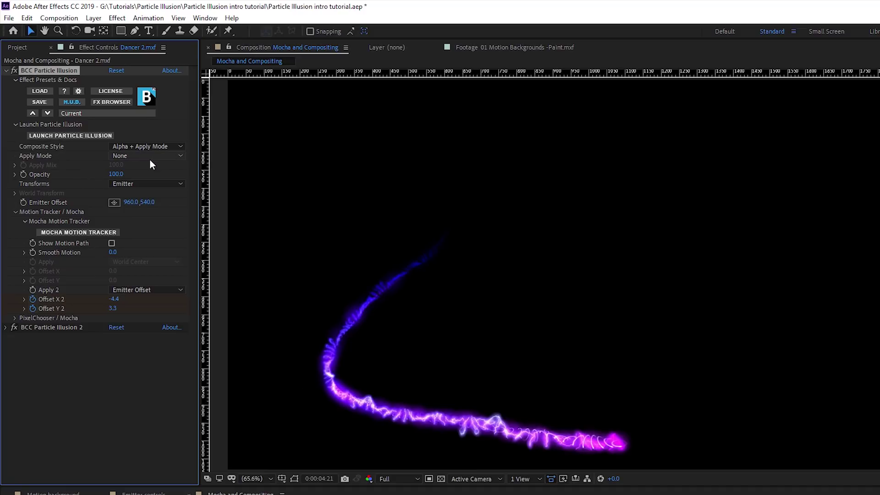
left_click(115, 157)
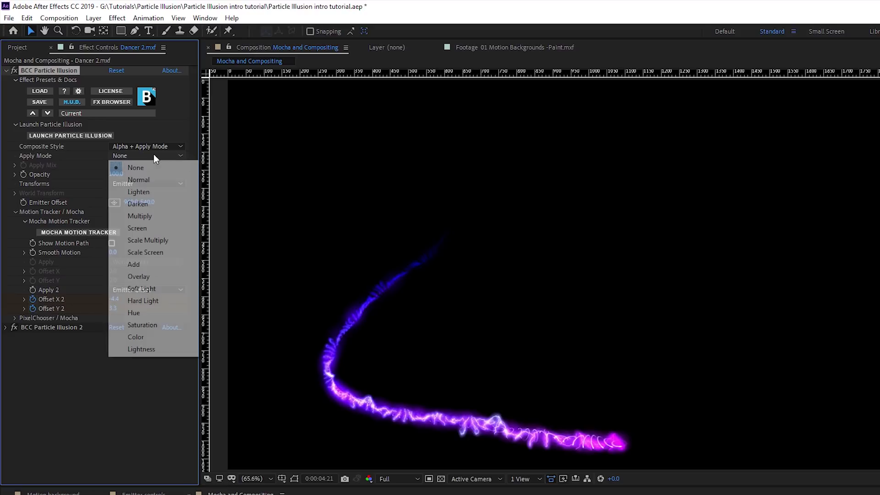
left_click(164, 183)
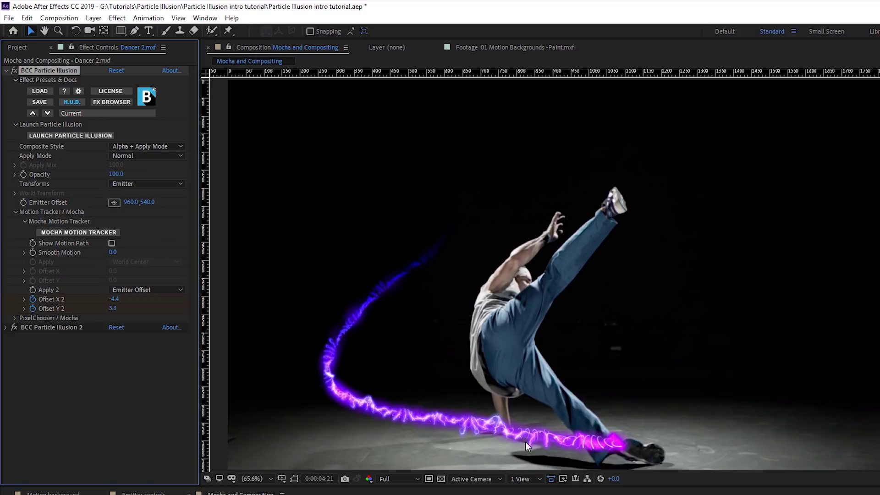
- Switch the composite style to Direct (Classic), then back to Alpha + Apply Mode
left_click(130, 146)
left_click(138, 157)
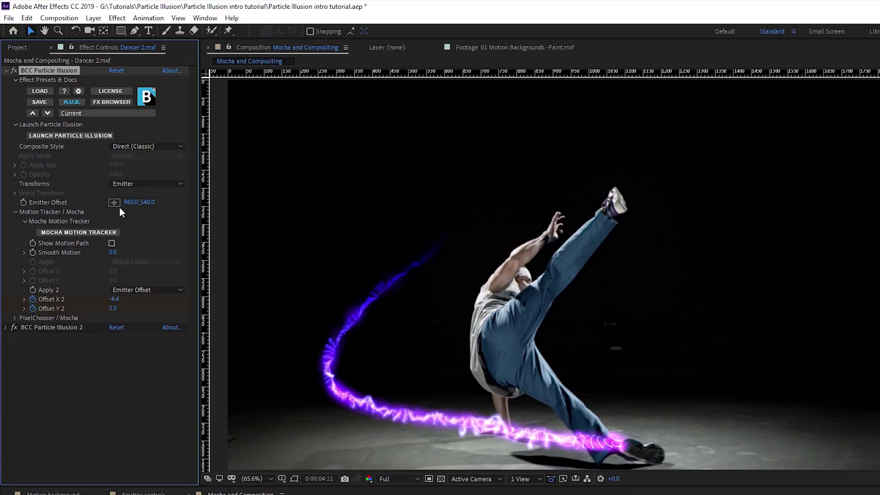
left_click(144, 146)
left_click(137, 168)
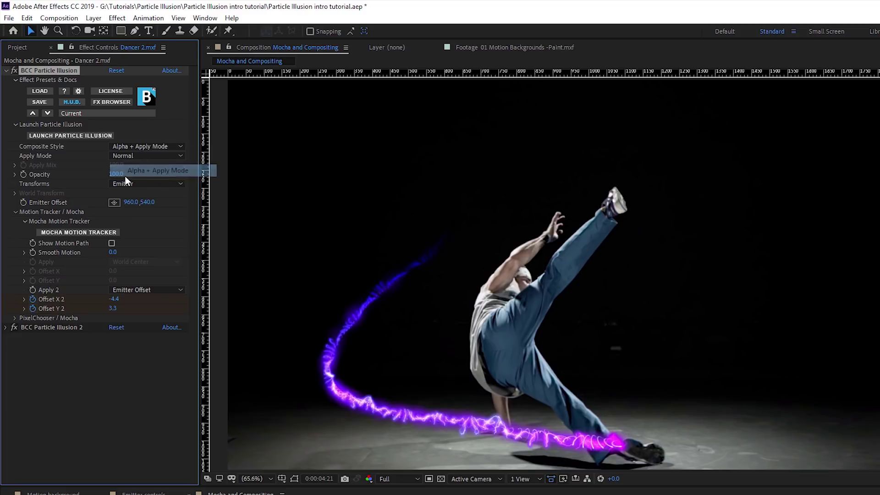
- Compare Screen, Overlay and Hard Light as the trail's Apply Mode
left_click(162, 156)
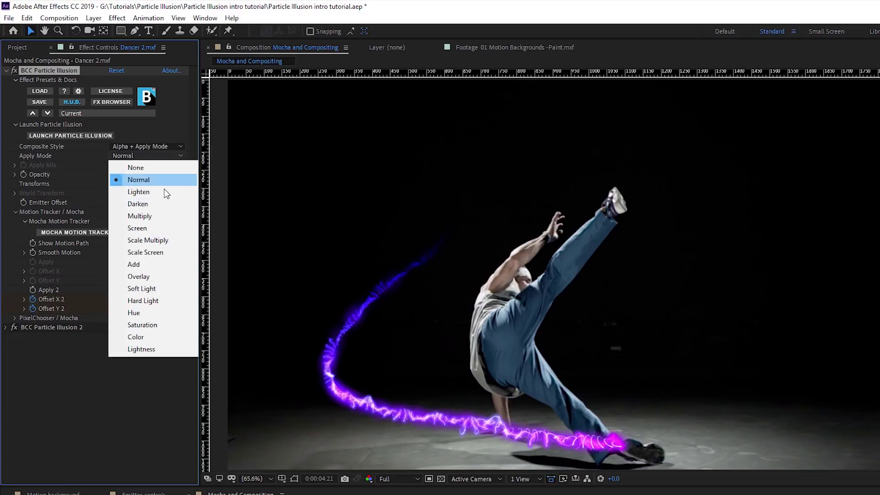
left_click(166, 228)
left_click(145, 156)
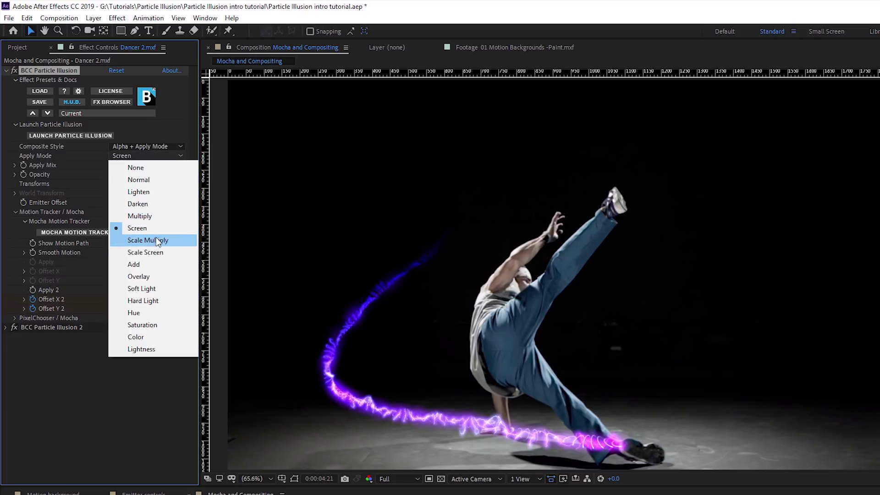
left_click(161, 278)
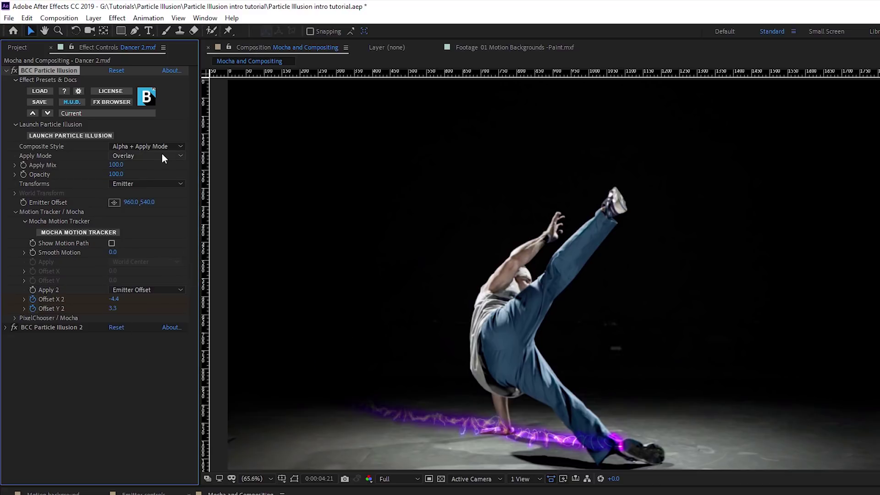
left_click(162, 155)
left_click(153, 299)
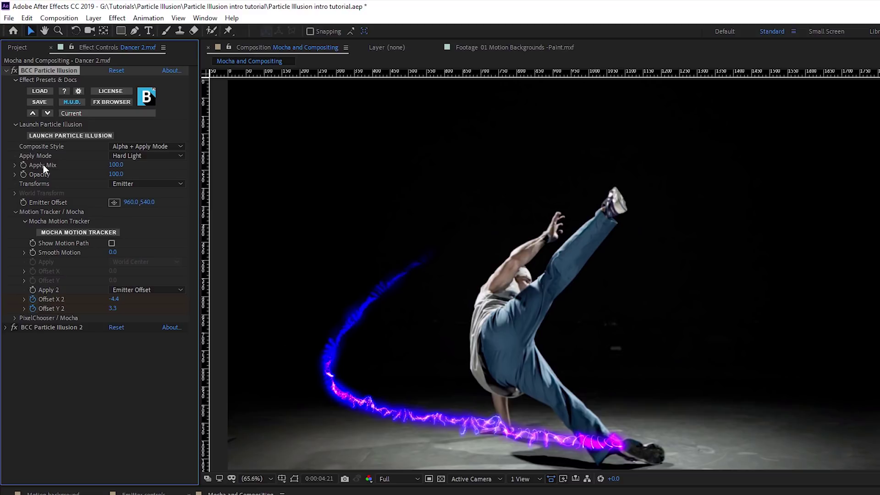
- Set the trail's Apply Mix to 0, then scrub it slightly higher
left_click(116, 165)
type("0")
key("Return")
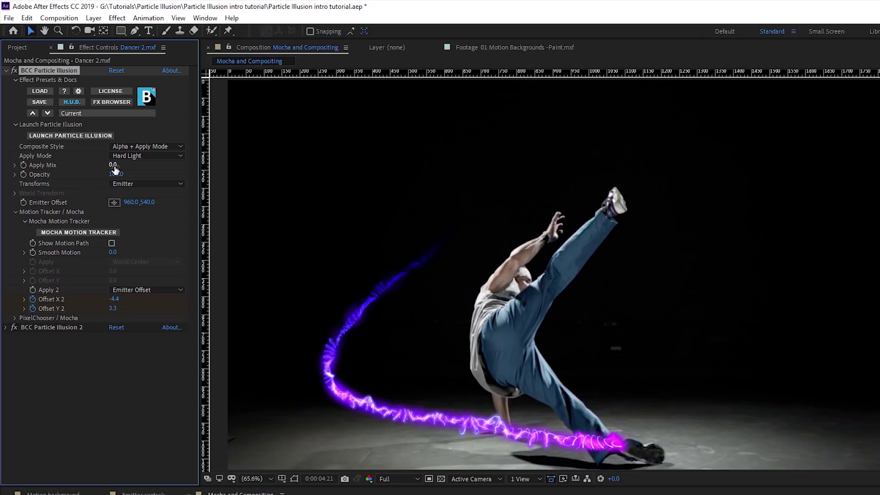
left_click_drag(85, 168, 68, 168)
left_click_drag(117, 170, 140, 167)
- Return the trail to Screen blending and scrub Apply Mix, settling around 79
left_click(136, 157)
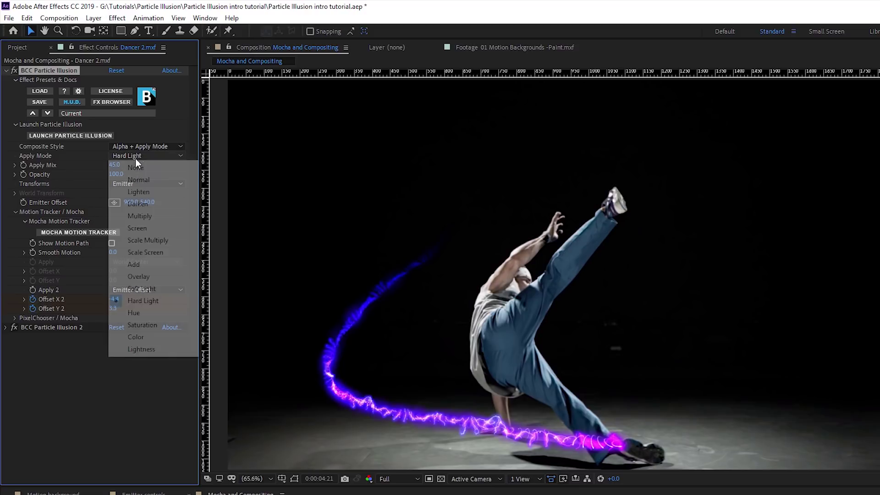
left_click(137, 228)
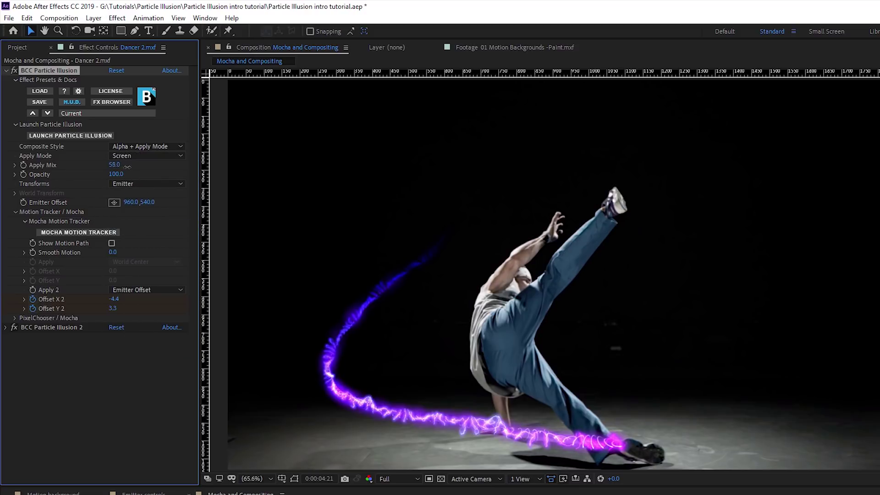
left_click_drag(130, 168, 136, 168)
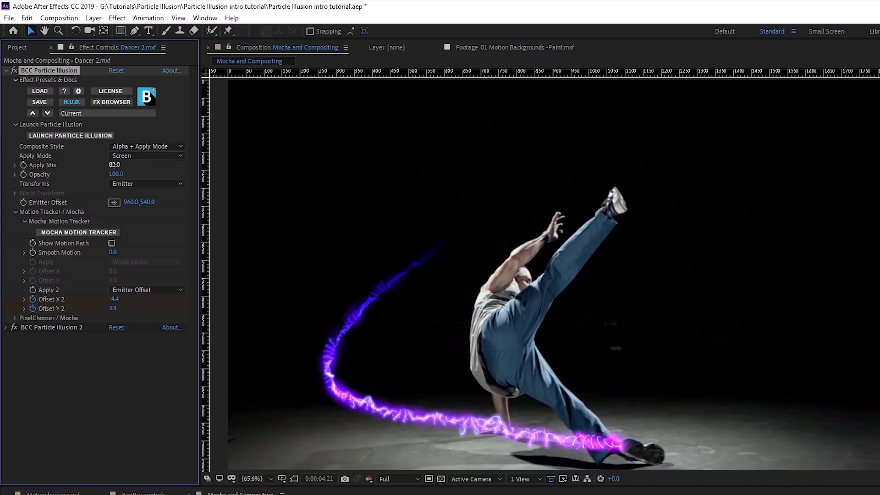
left_click_drag(115, 166, 109, 166)
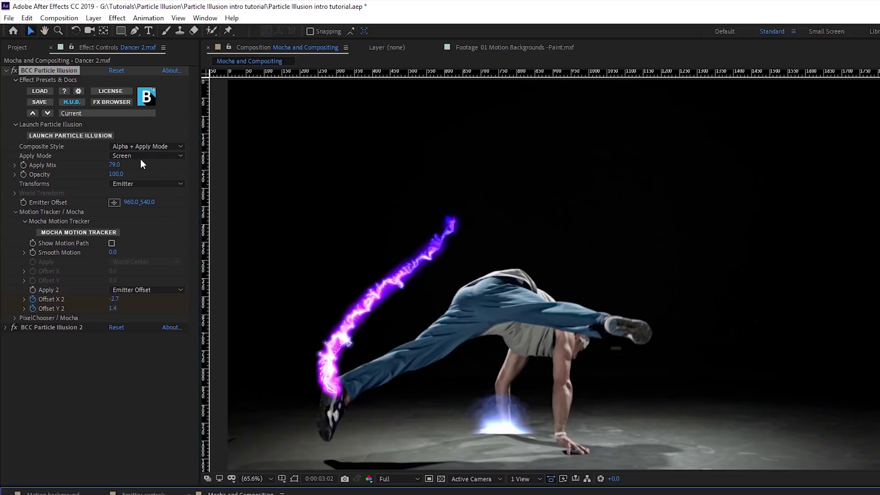
- Briefly try Add blending, enter an Apply Mix of 60, and preview the screened trail
left_click(138, 155)
left_click(159, 265)
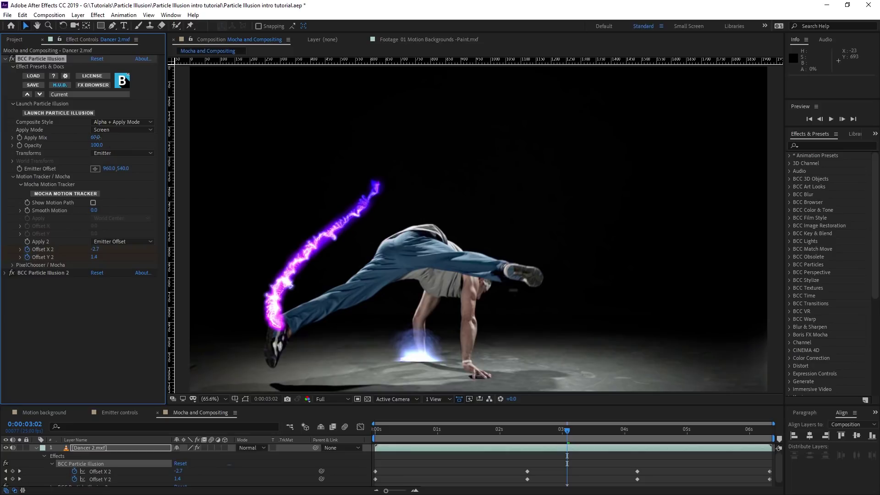
left_click(96, 137)
key("Return")
key("space")
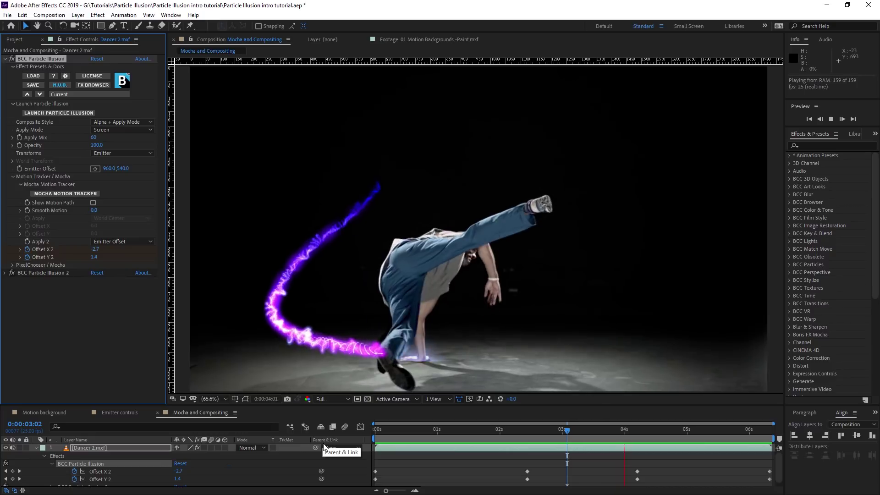
key("space")
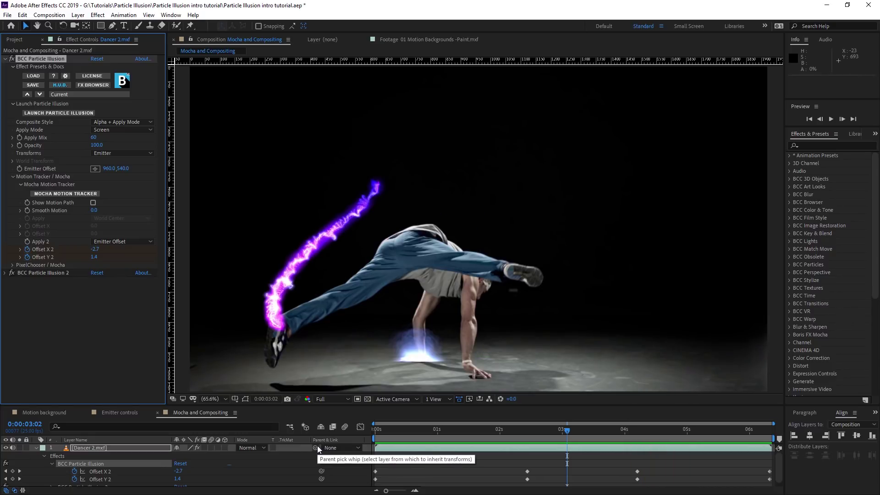
left_click_drag(567, 431, 378, 441)
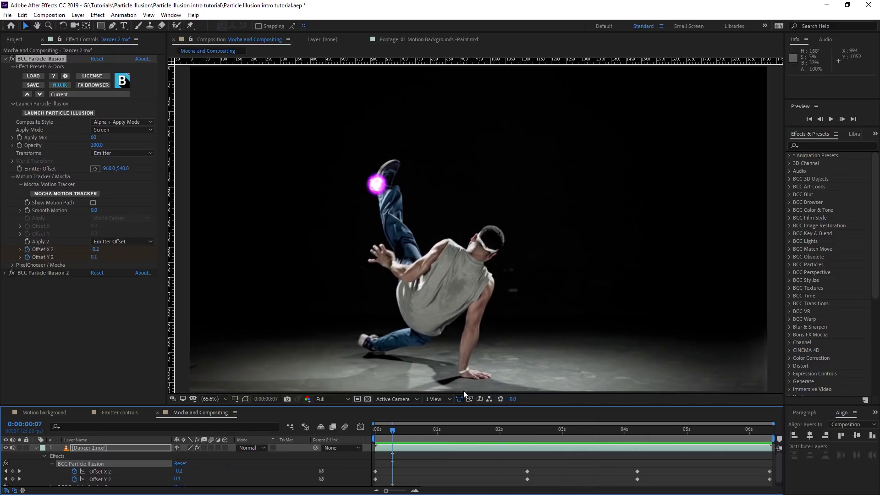
left_click_drag(432, 434, 608, 432)
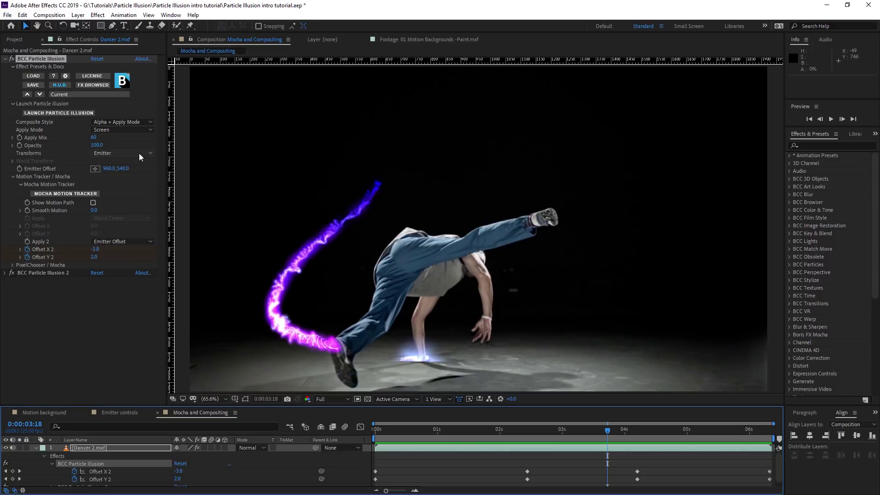